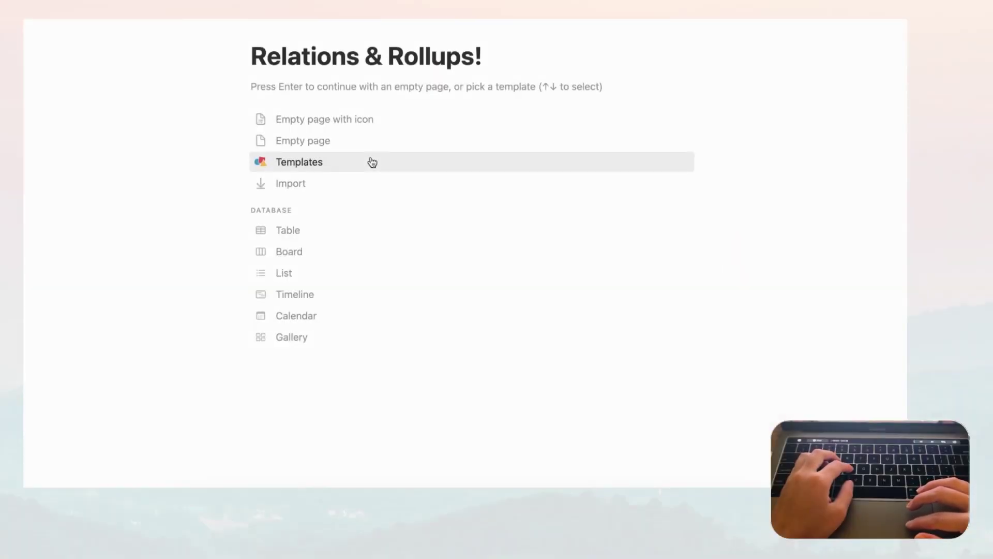
Start with an empty page and insert a table view of a new database titled "Ingredients".
{"action": "left_click", "coordinate": [342, 140]}
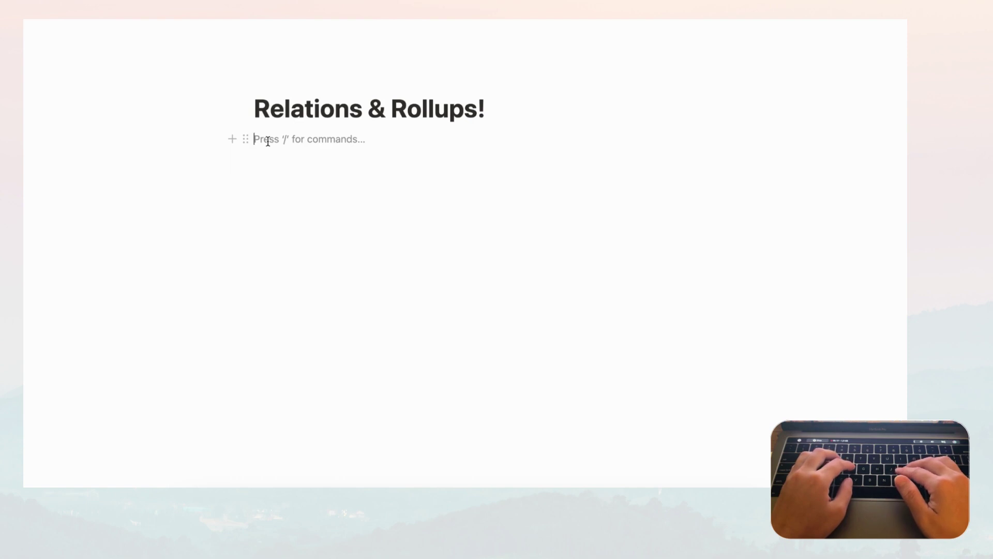
{"action": "type", "text": "/table"}
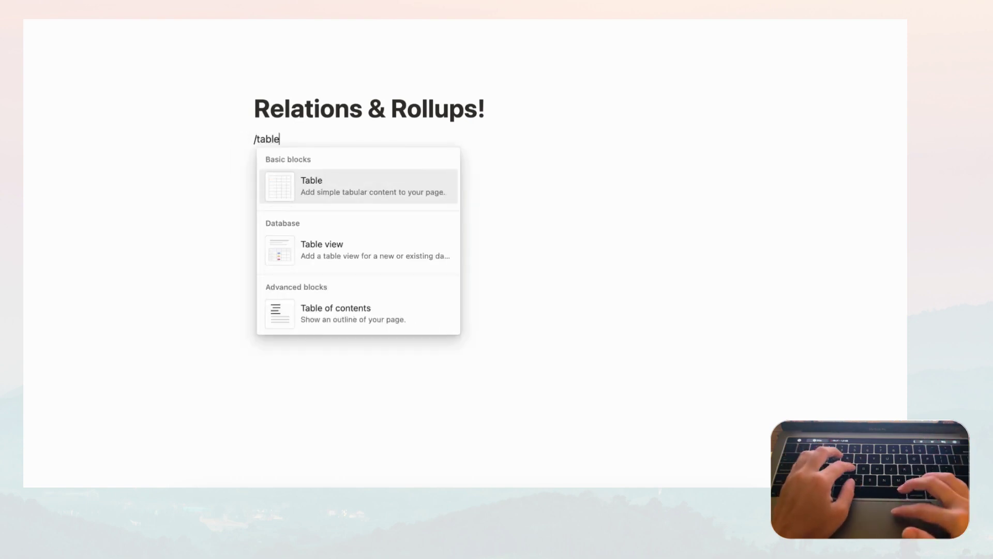
{"action": "left_click", "coordinate": [345, 259]}
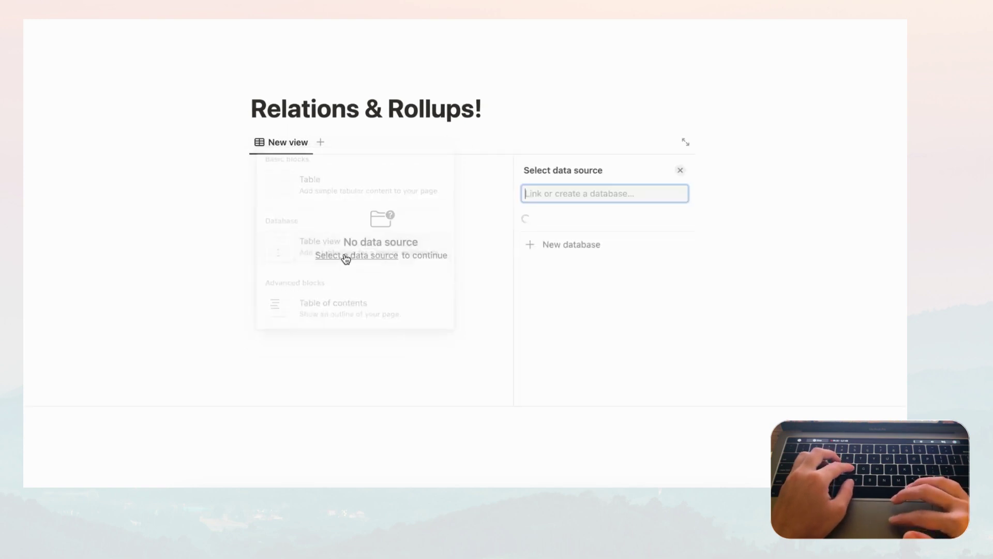
{"action": "left_click", "coordinate": [547, 386]}
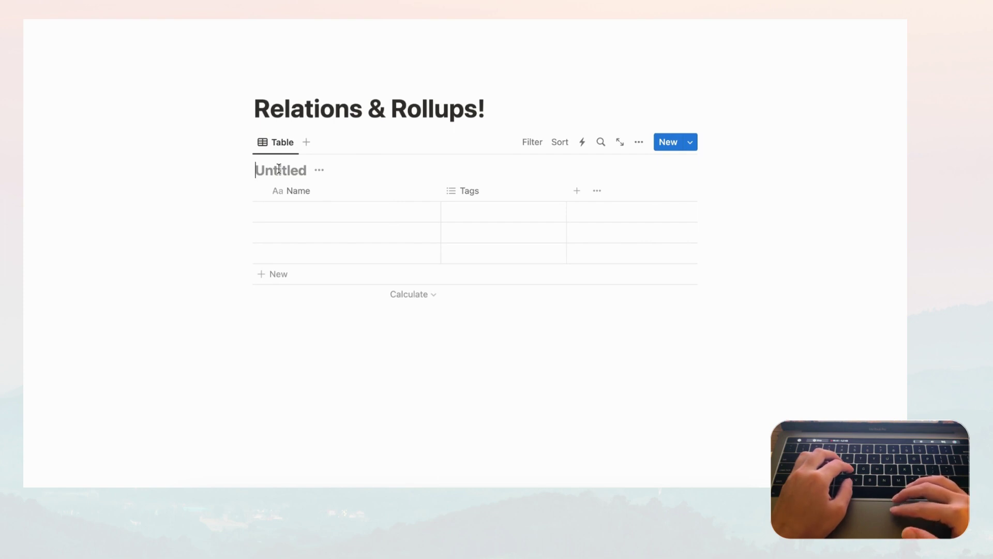
{"action": "type", "text": "Ingredients"}
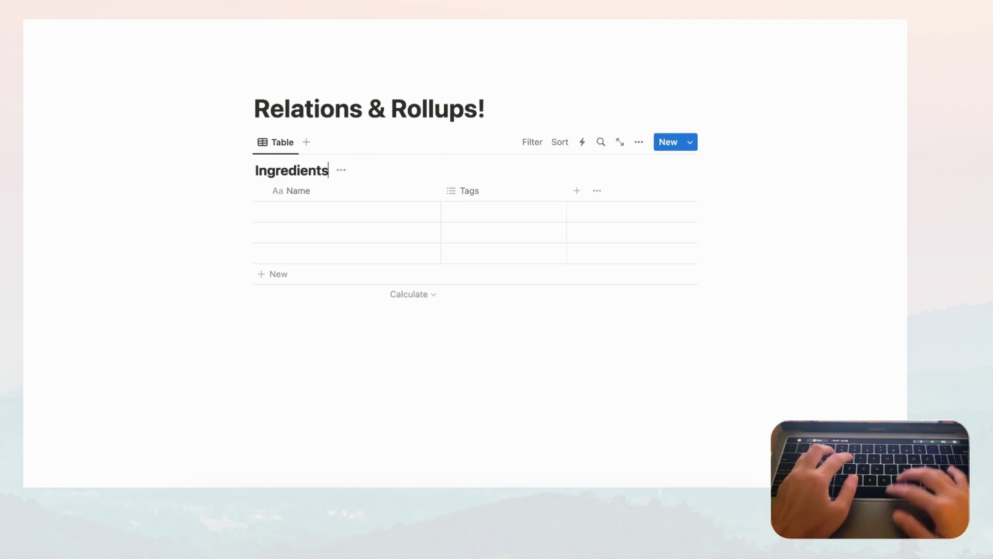
Insert a second table view with a new database below the Ingredients table and title it "Recipes".
{"action": "left_click", "coordinate": [278, 322]}
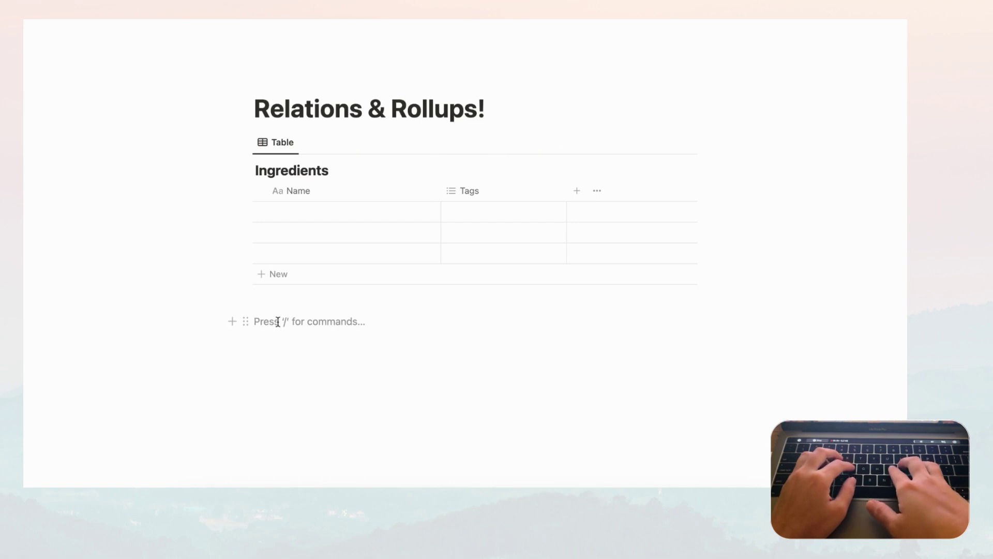
{"action": "type", "text": "/table"}
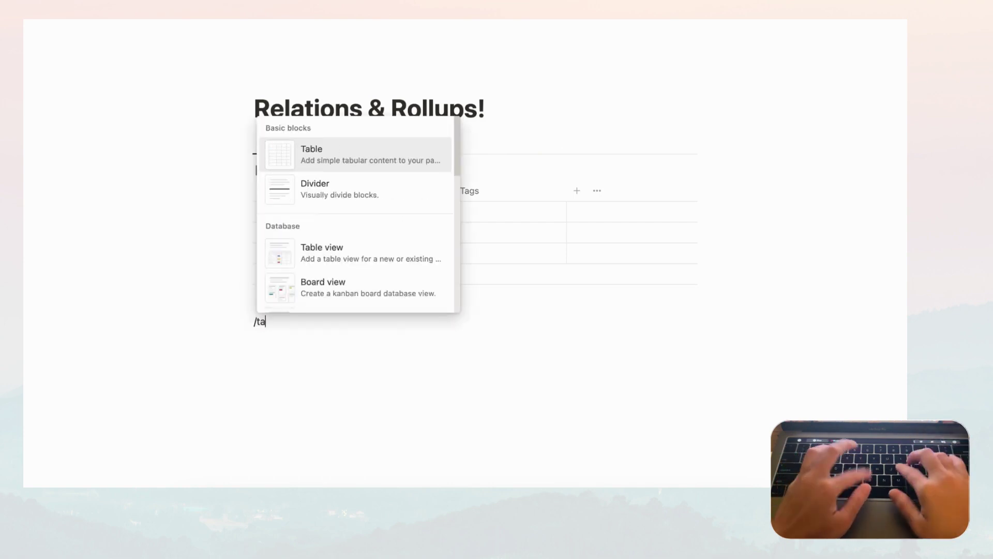
{"action": "left_click", "coordinate": [313, 230]}
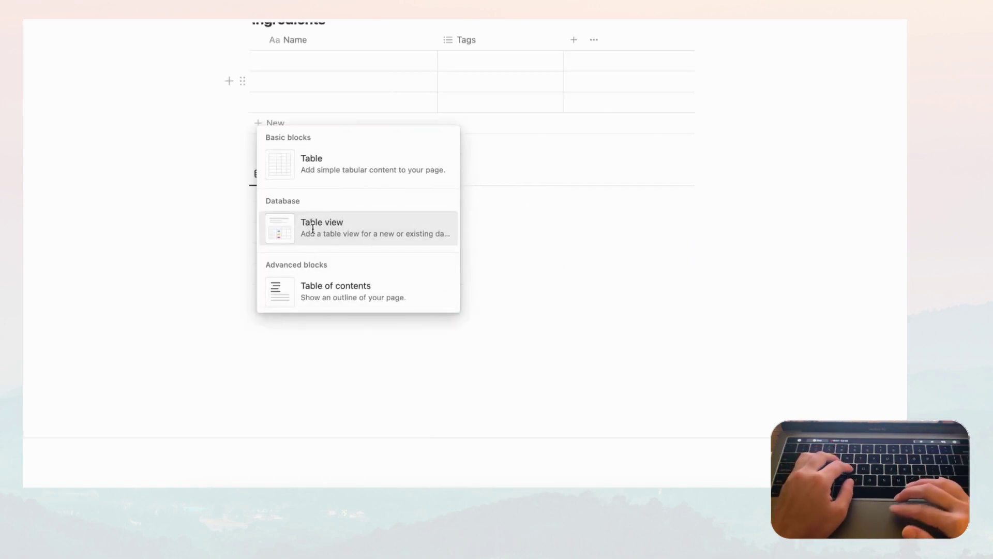
{"action": "left_click", "coordinate": [538, 415]}
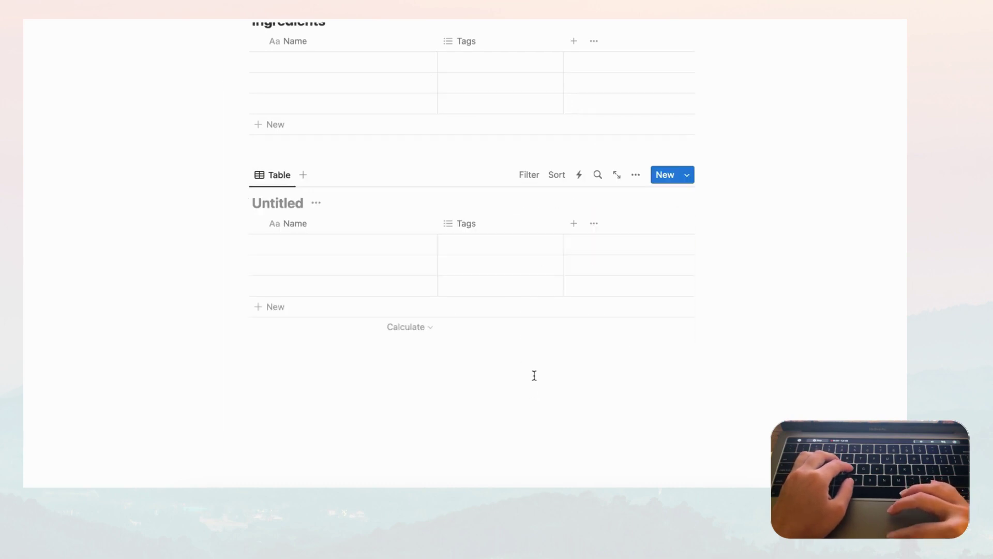
{"action": "type", "text": "Recipes"}
Delete the Tags property from the Ingredients database.
{"action": "scroll", "coordinate": [334, 213], "scroll_direction": "up", "scroll_amount": 1}
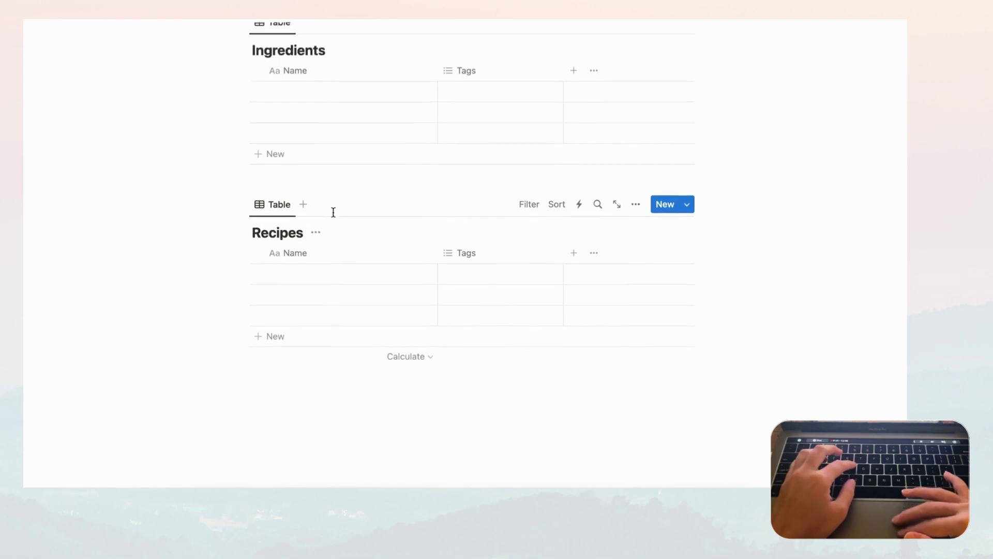
{"action": "scroll", "coordinate": [333, 212], "scroll_direction": "up", "scroll_amount": 2}
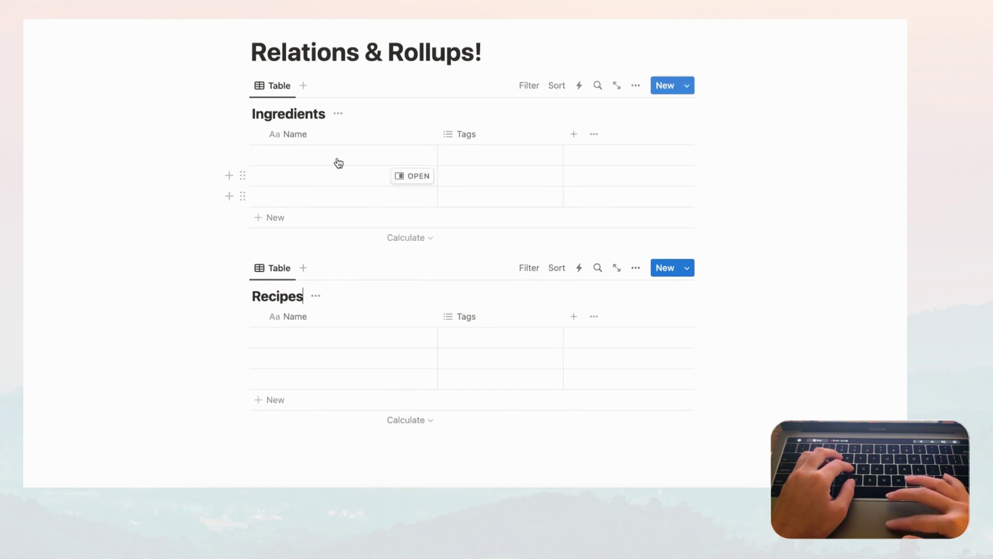
{"action": "left_click", "coordinate": [474, 134]}
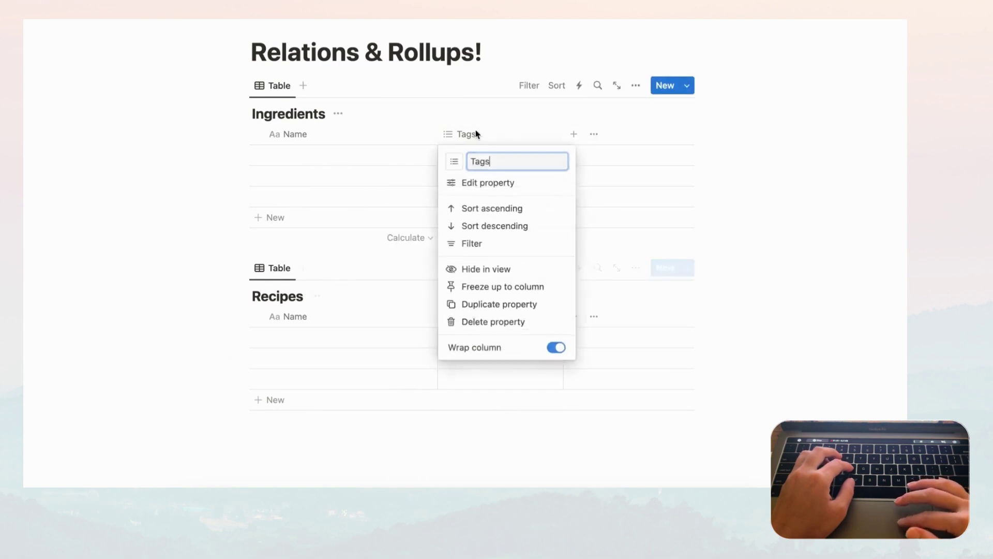
{"action": "left_click", "coordinate": [513, 323]}
{"action": "left_click", "coordinate": [484, 250]}
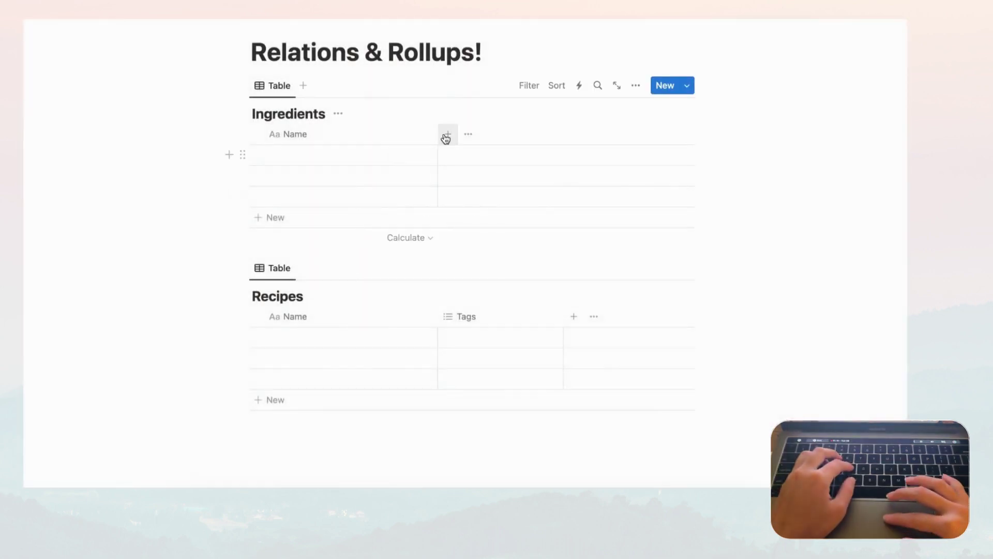
Add a Number property to the Ingredients database and set its number format to US Dollar.
{"action": "left_click", "coordinate": [450, 136]}
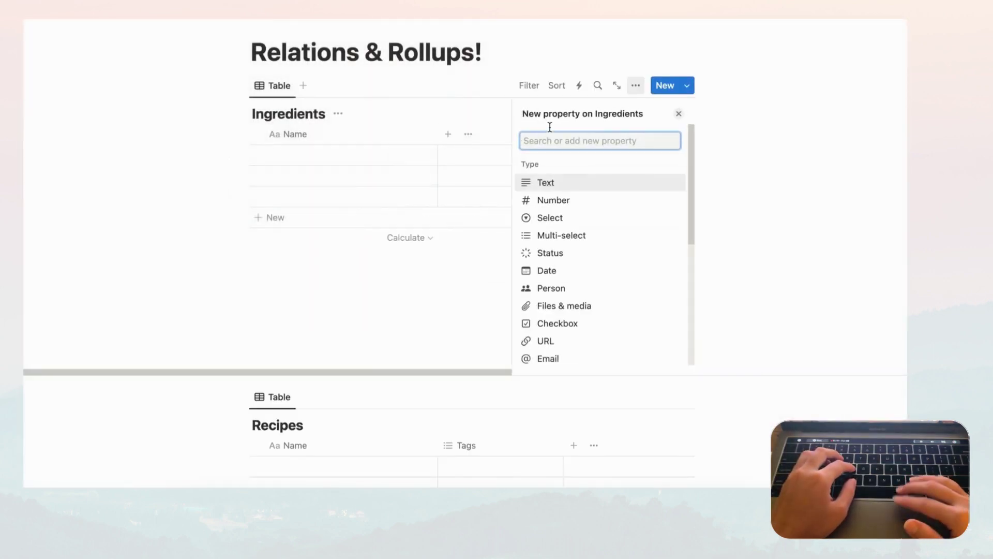
{"action": "left_click", "coordinate": [564, 199]}
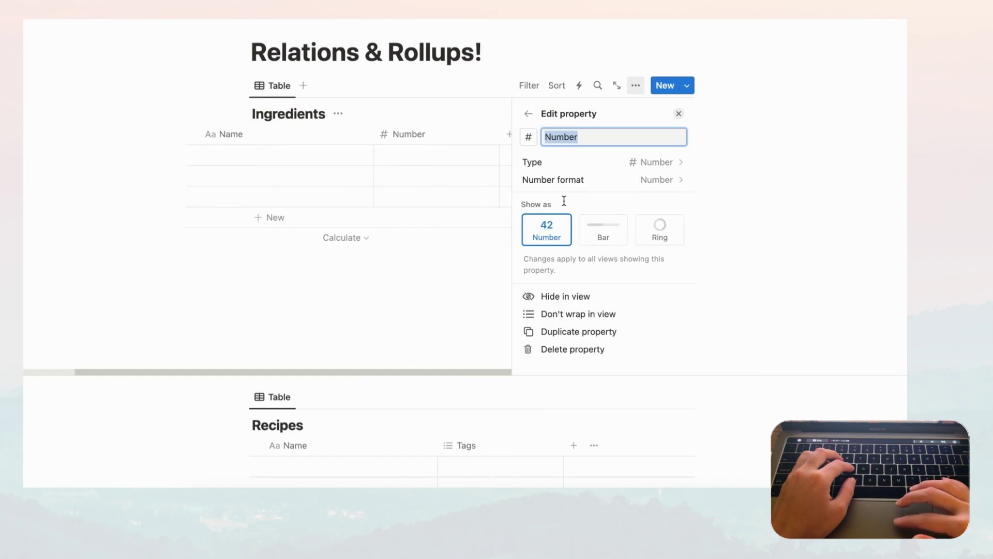
{"action": "left_click", "coordinate": [640, 180]}
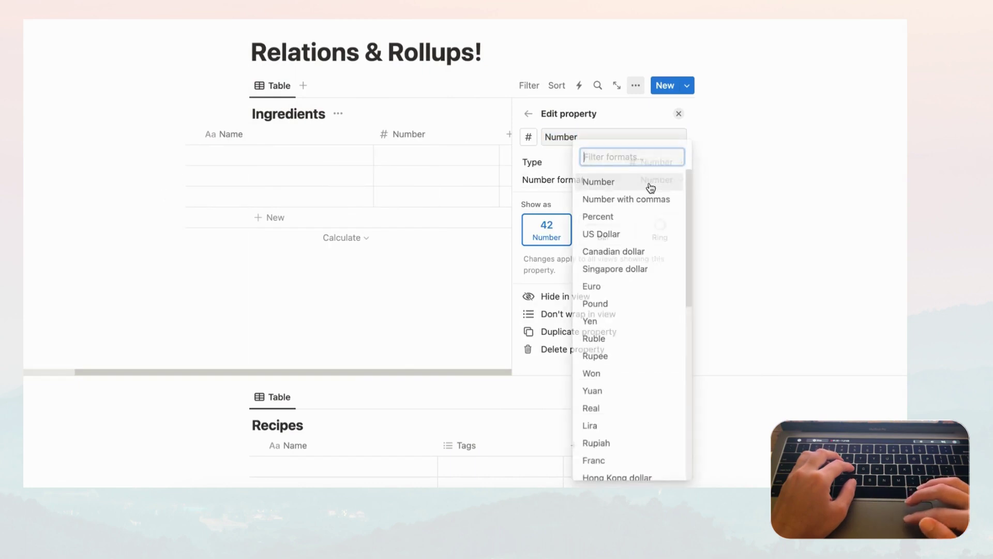
{"action": "left_click", "coordinate": [645, 237]}
{"action": "left_click", "coordinate": [678, 114]}
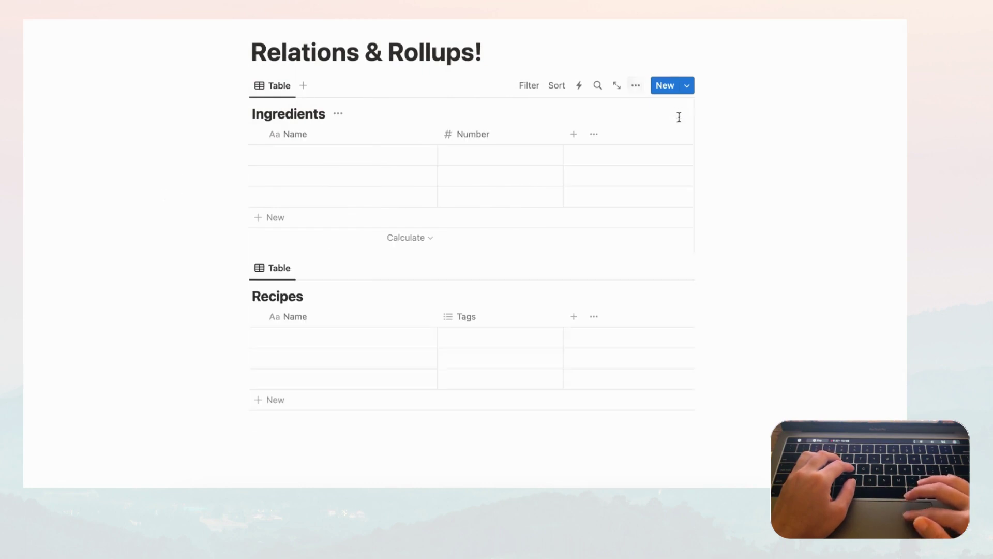
Rename the number property in the Ingredients database to "Price".
{"action": "left_click", "coordinate": [504, 139]}
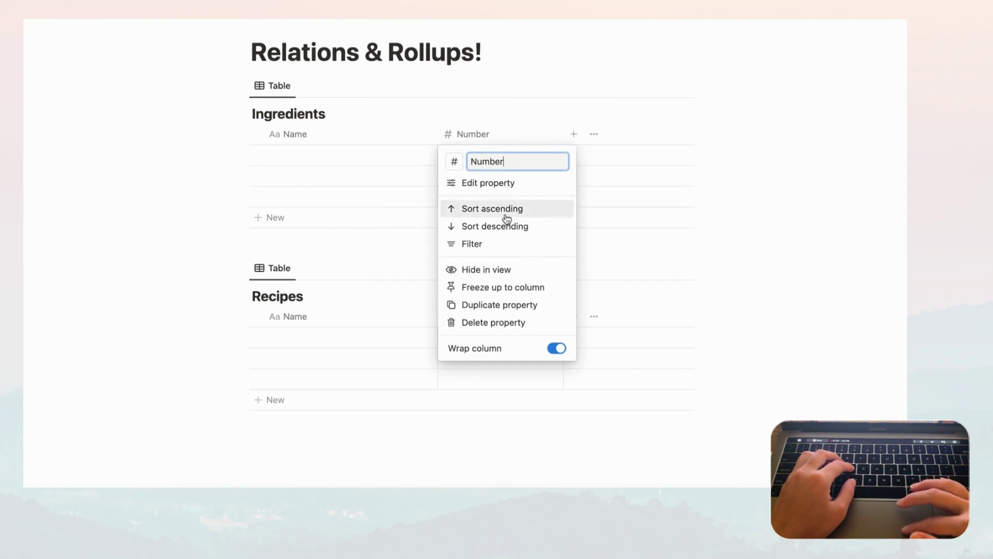
{"action": "double_click", "coordinate": [498, 161]}
{"action": "type", "text": "Price"}
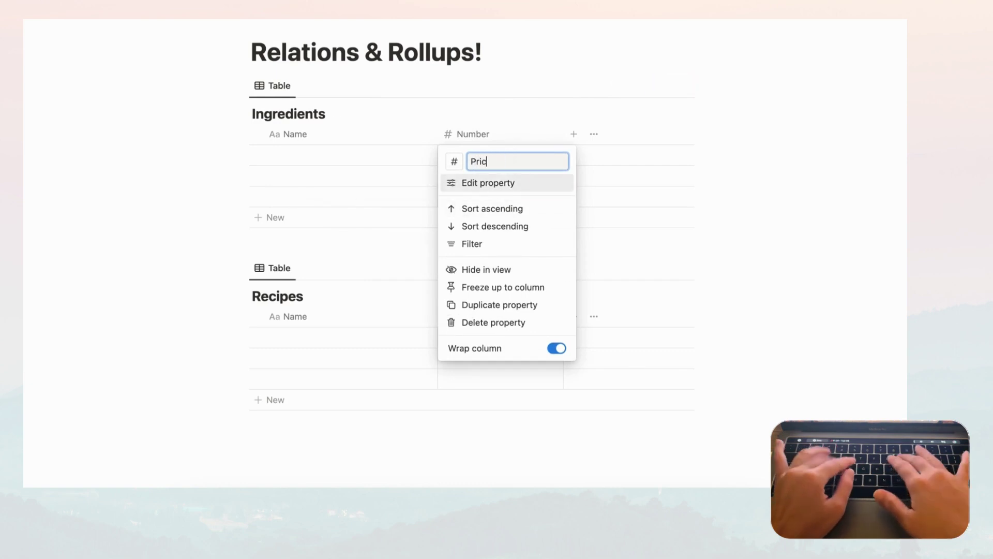
{"action": "left_click", "coordinate": [515, 122]}
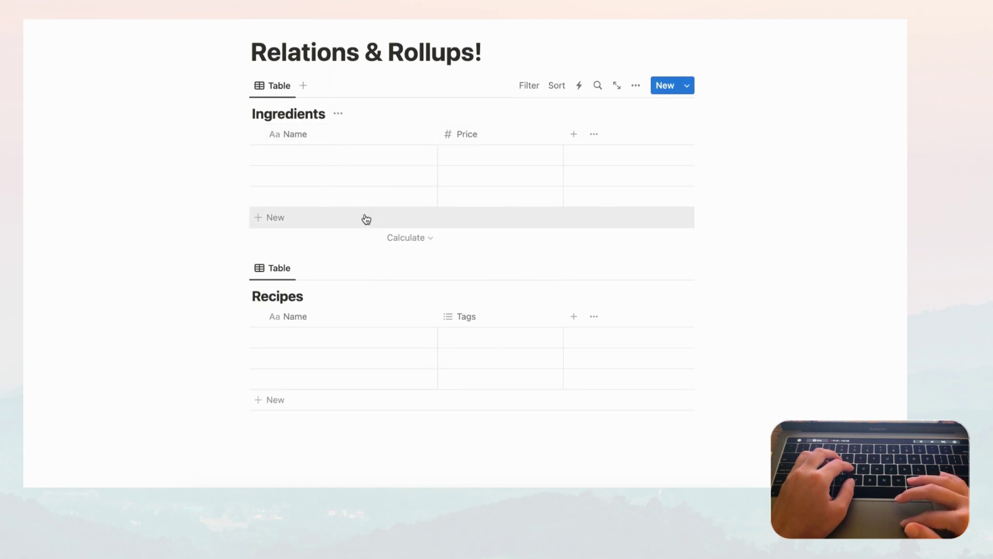
Fill the three empty Ingredients rows with the names Celery, Carrots and Onions.
{"action": "left_click", "coordinate": [333, 161]}
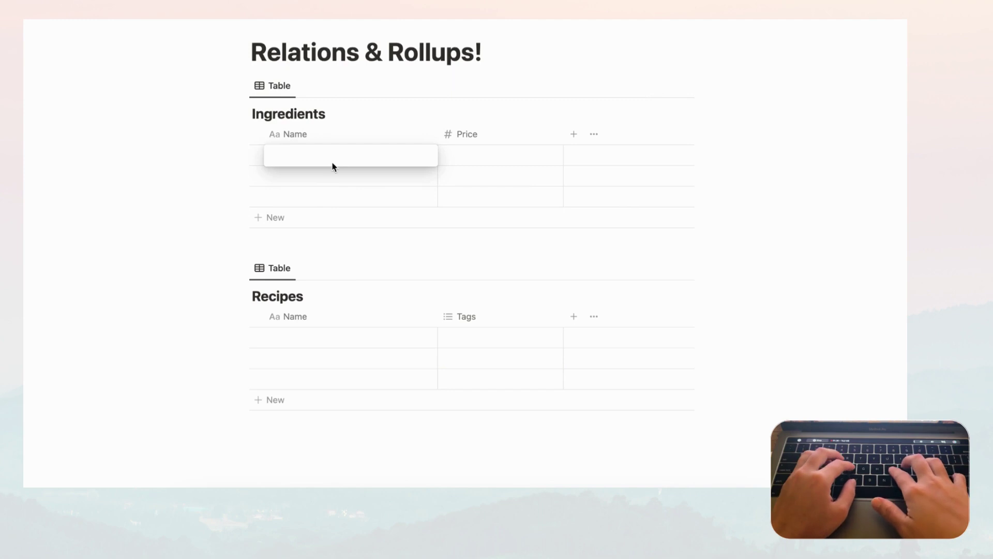
{"action": "type", "text": "Celery"}
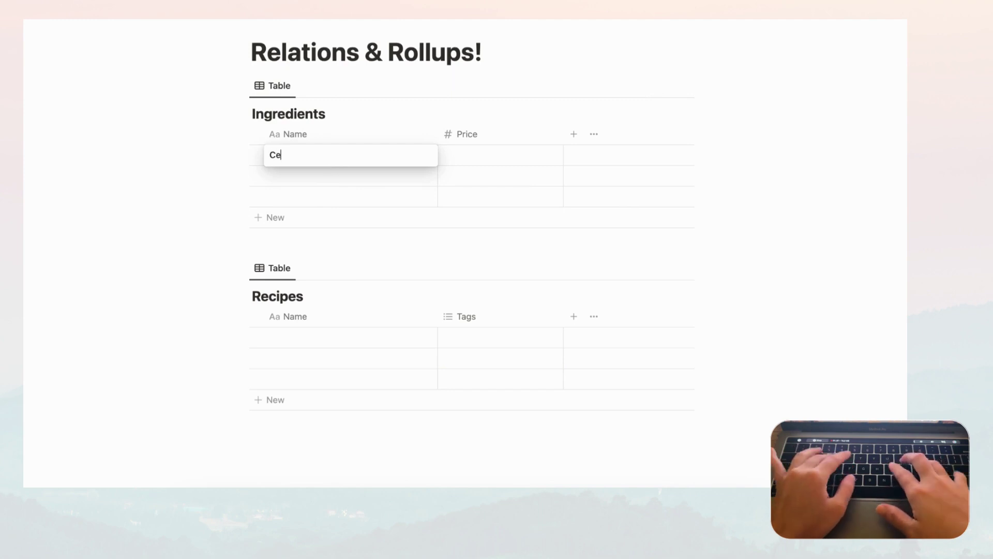
{"action": "key", "text": "Return"}
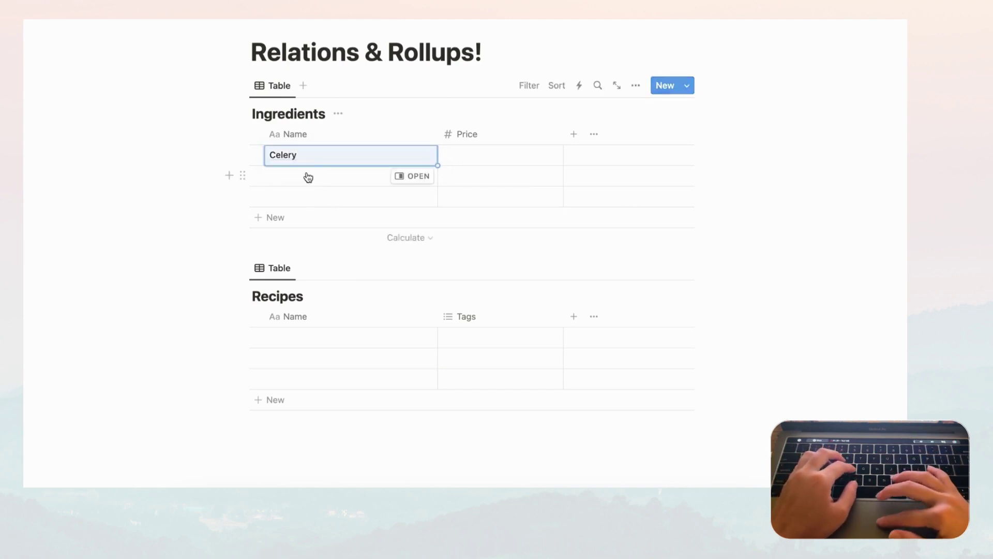
{"action": "left_click", "coordinate": [307, 173]}
{"action": "type", "text": "Carrots"}
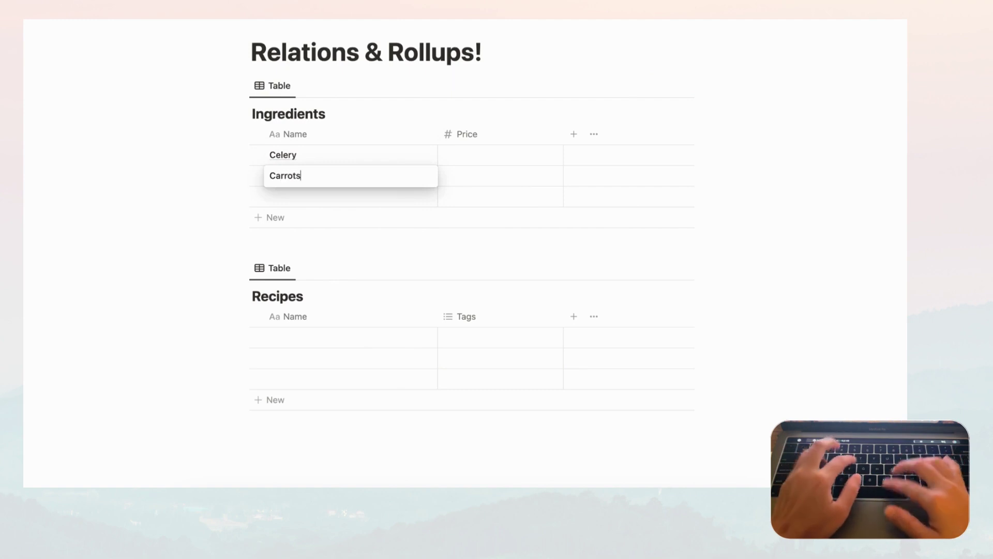
{"action": "key", "text": "Return"}
{"action": "left_click", "coordinate": [286, 198]}
{"action": "type", "text": "Onions"}
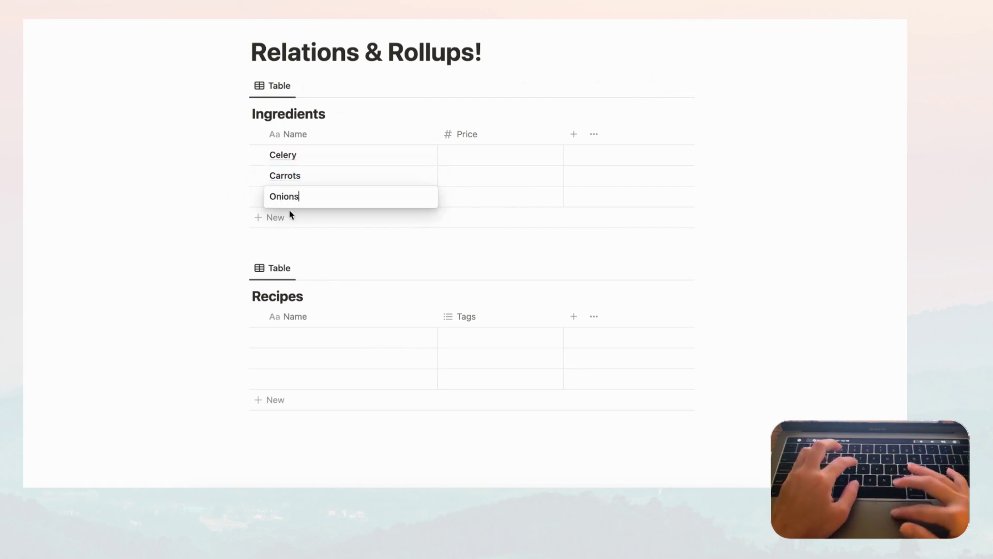
{"action": "key", "text": "Return"}
Add two more rows to the Ingredients table, named Veggie Broth and Egg Noodles.
{"action": "left_click", "coordinate": [286, 219]}
{"action": "type", "text": "Veggie Broth"}
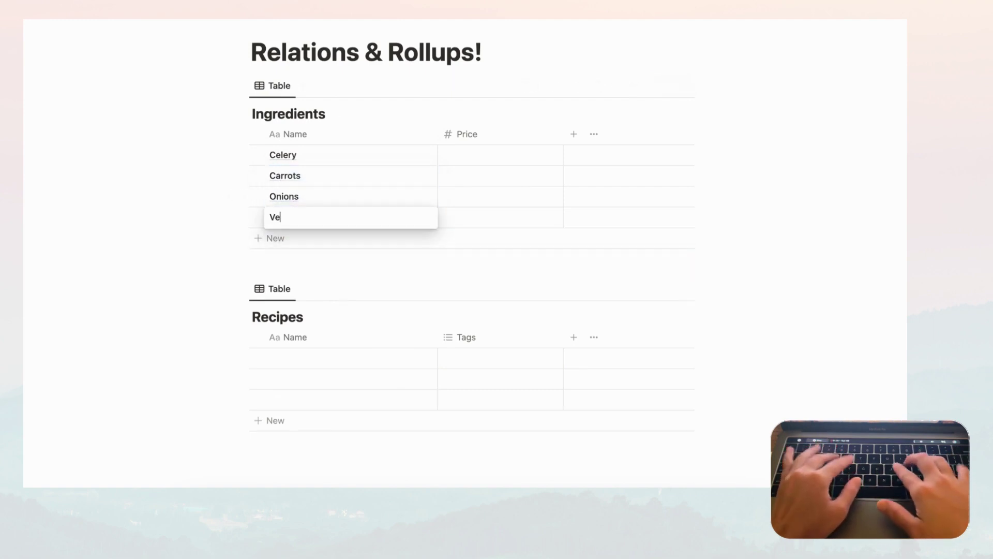
{"action": "key", "text": "Return"}
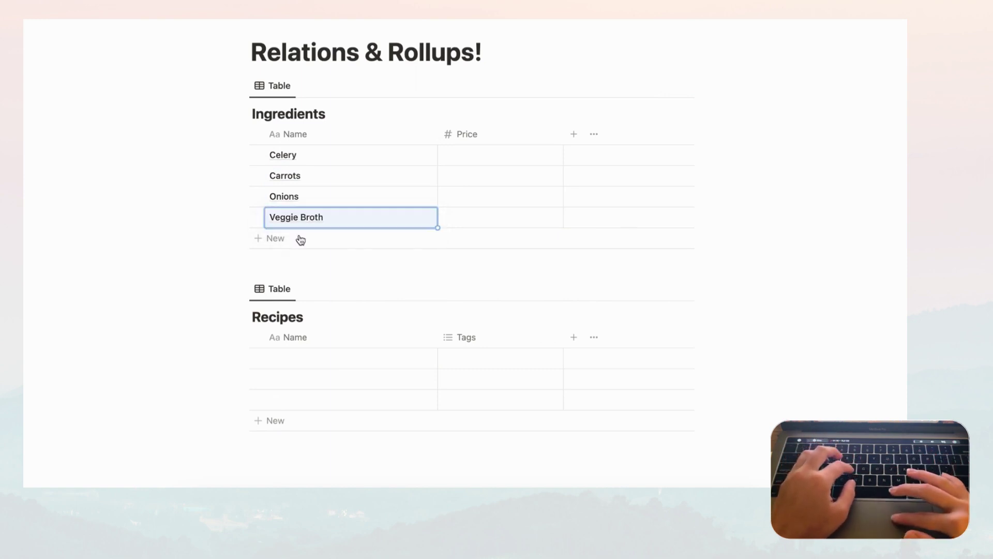
{"action": "left_click", "coordinate": [290, 237]}
{"action": "type", "text": "Egg Noodles"}
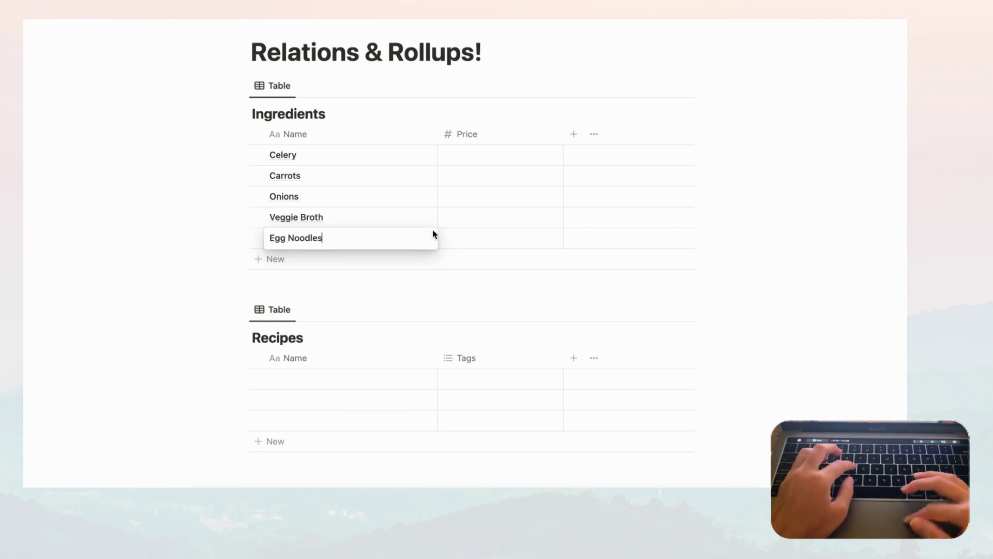
{"action": "key", "text": "Return"}
Enter the ingredient prices: Celery 2.00, Carrots 3.00, Onions 2.00, Veggie Broth 4.00 and Egg Noodles 2.00.
{"action": "left_click", "coordinate": [474, 153]}
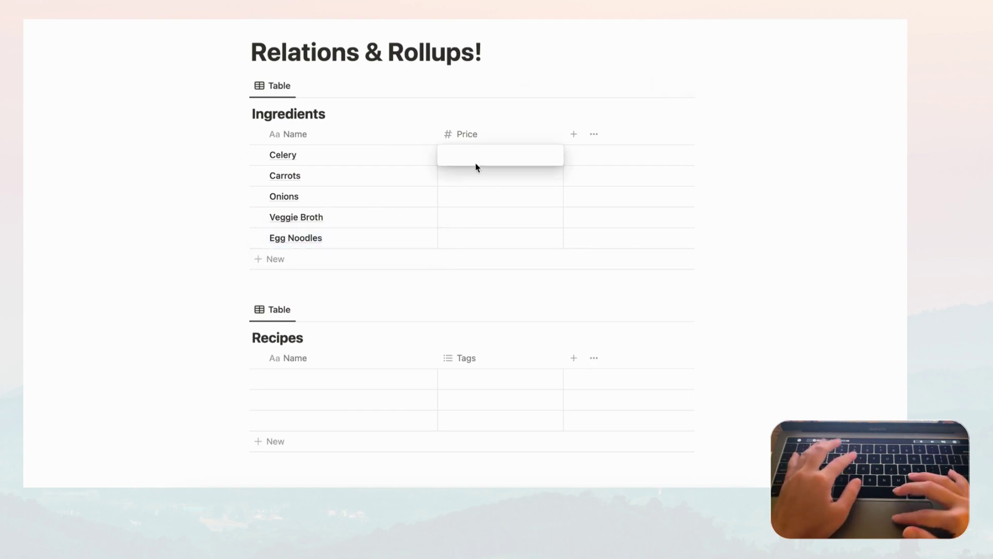
{"action": "type", "text": "2."}
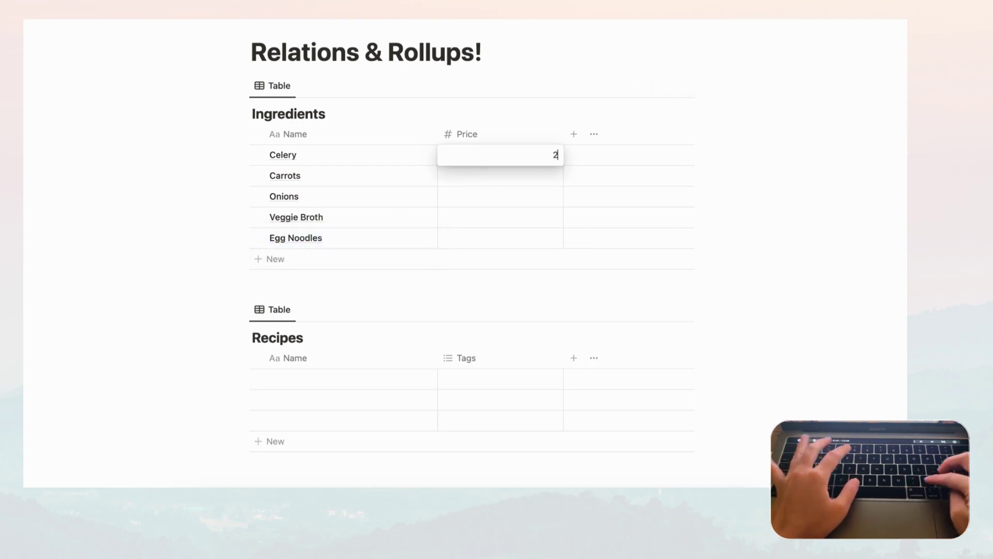
{"action": "type", "text": "00"}
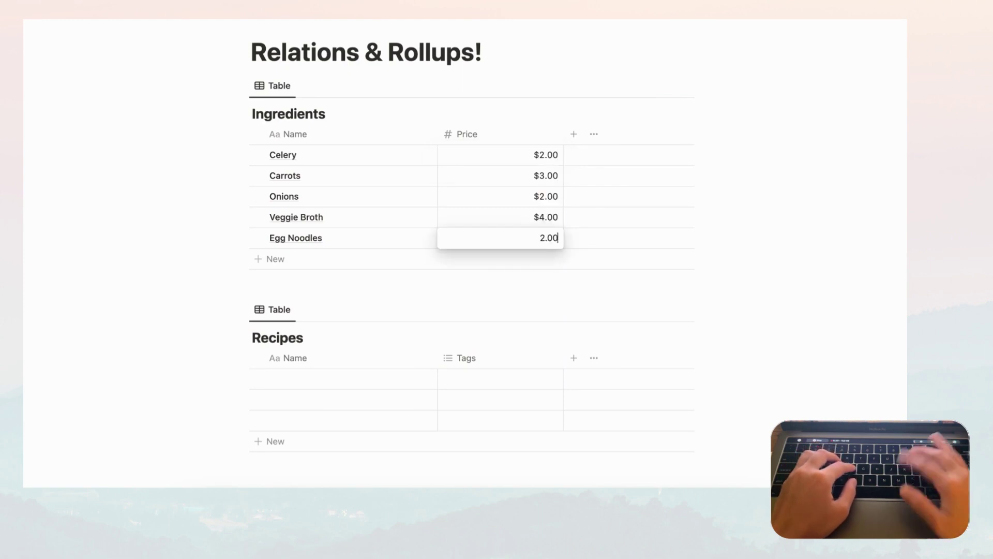
{"action": "key", "text": "Return"}
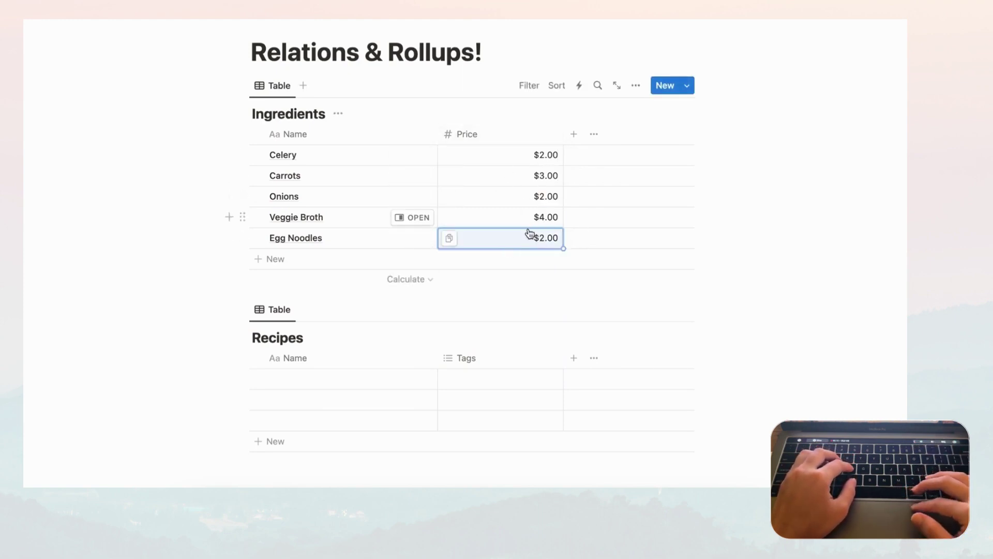
Name the first entry in the Recipes table "Veggie Soup with Noodles".
{"action": "scroll", "coordinate": [370, 388], "scroll_direction": "down", "scroll_amount": 1}
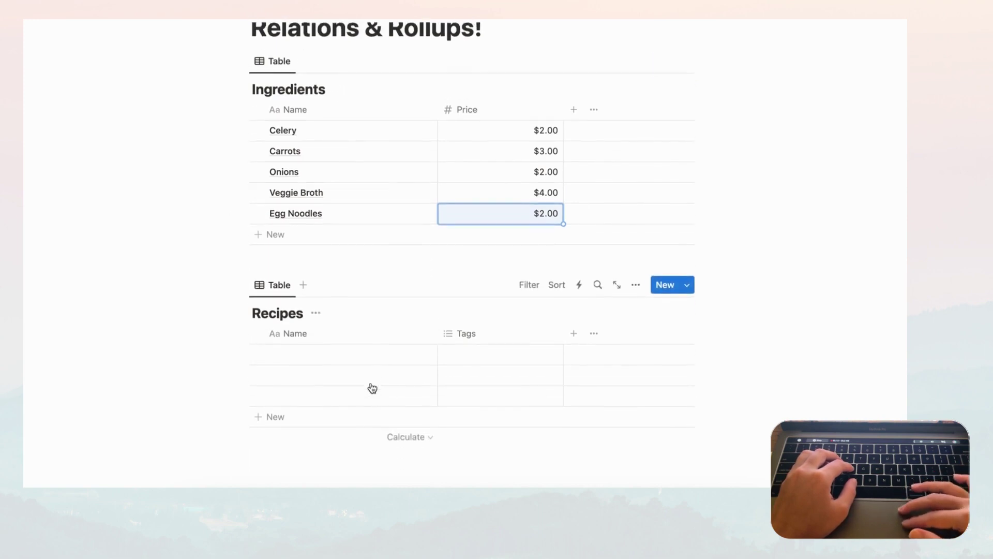
{"action": "left_click", "coordinate": [351, 360]}
{"action": "type", "text": "Veggie "}
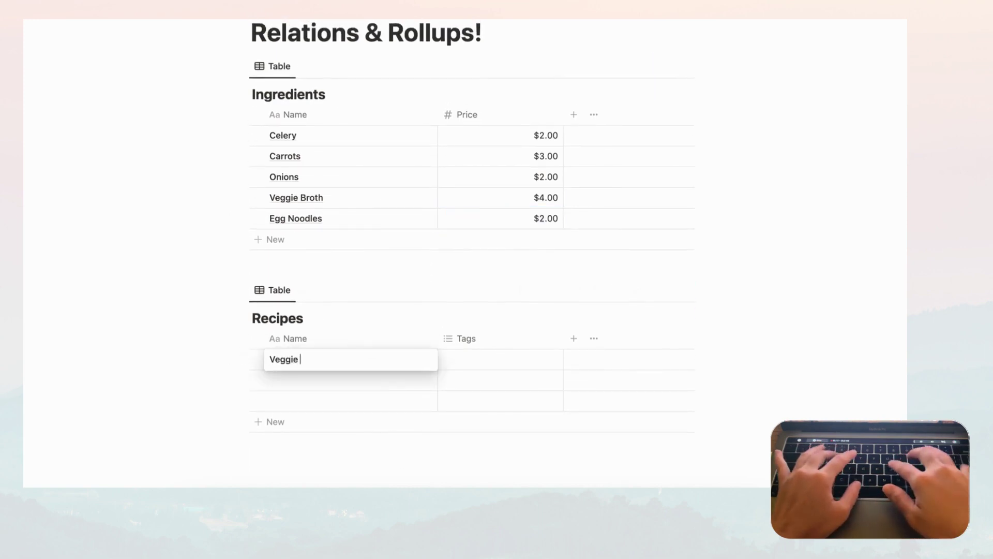
{"action": "type", "text": "Soup with Noodles"}
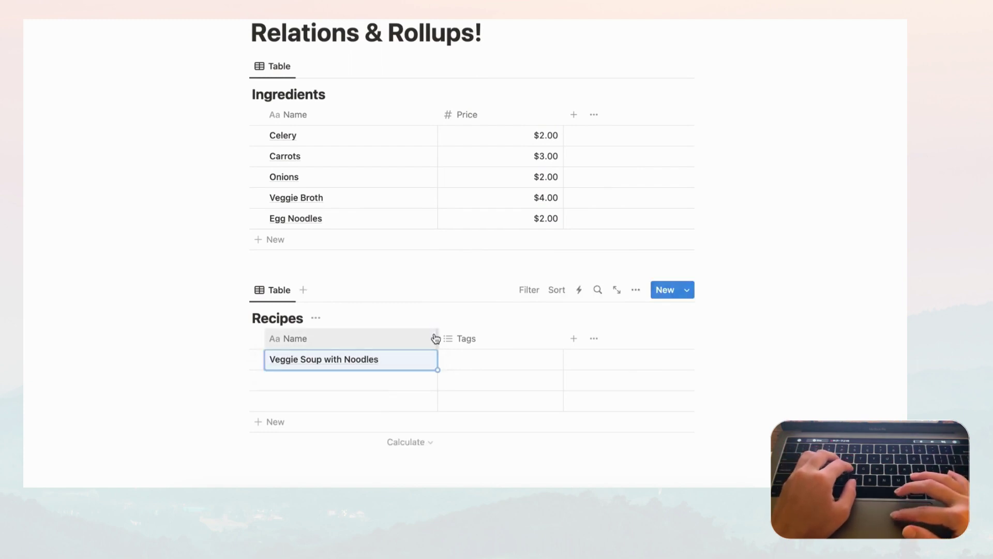
Delete the Tags property from the Recipes table.
{"action": "left_click", "coordinate": [513, 341]}
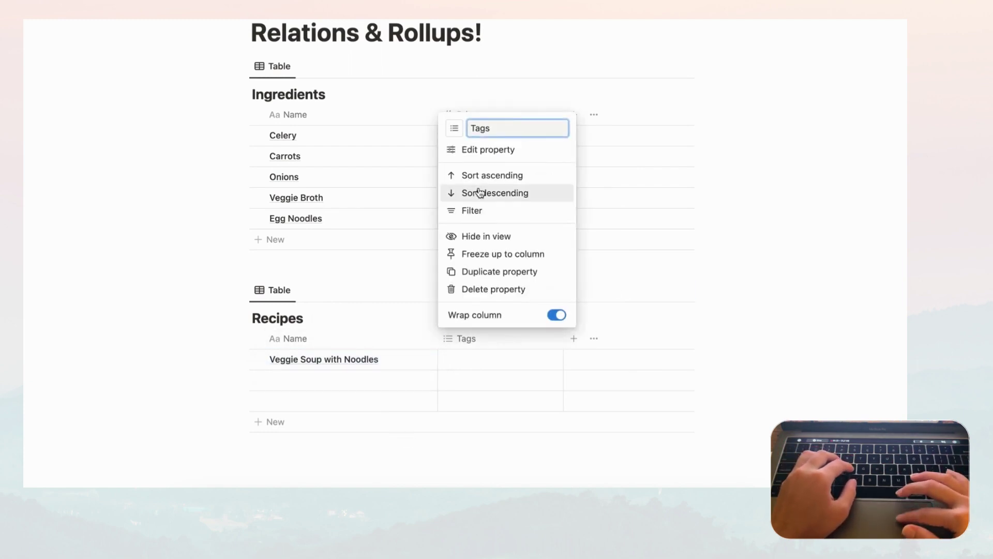
{"action": "left_click", "coordinate": [489, 289]}
{"action": "left_click", "coordinate": [492, 247]}
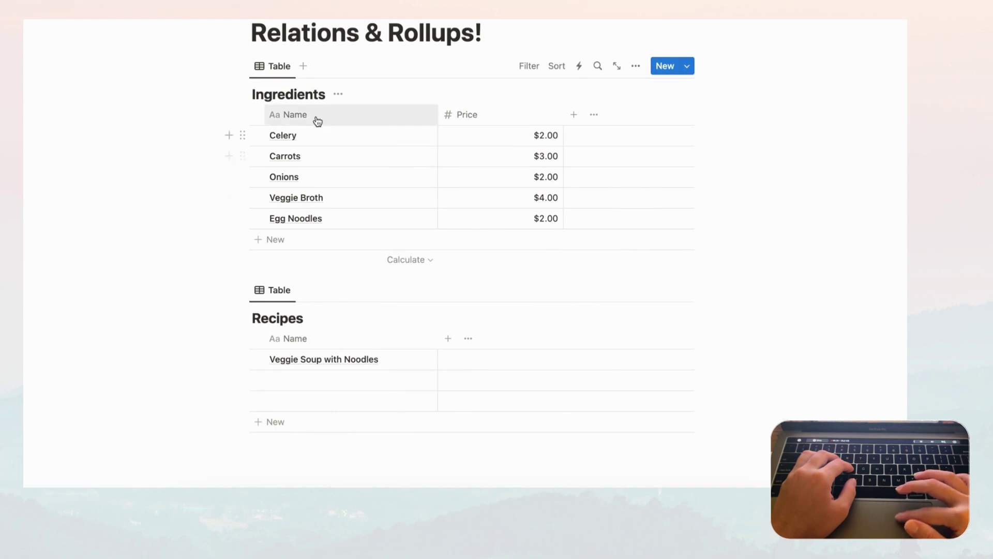
Add a relation property to the Recipes table linked to the Ingredients database, with the two-way Show on Ingredients option enabled.
{"action": "left_click", "coordinate": [448, 339]}
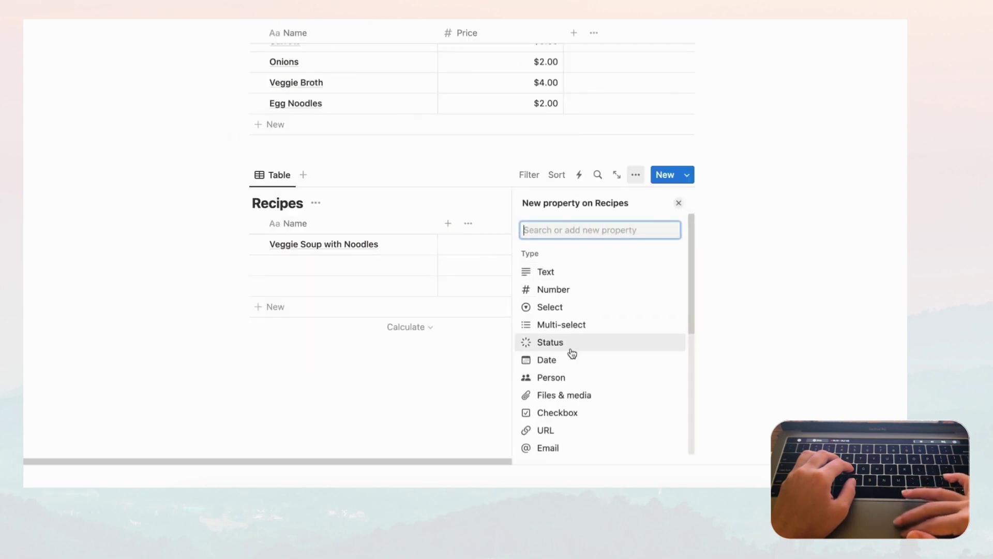
{"action": "scroll", "coordinate": [572, 352], "scroll_direction": "down", "scroll_amount": 4}
{"action": "left_click", "coordinate": [572, 305]}
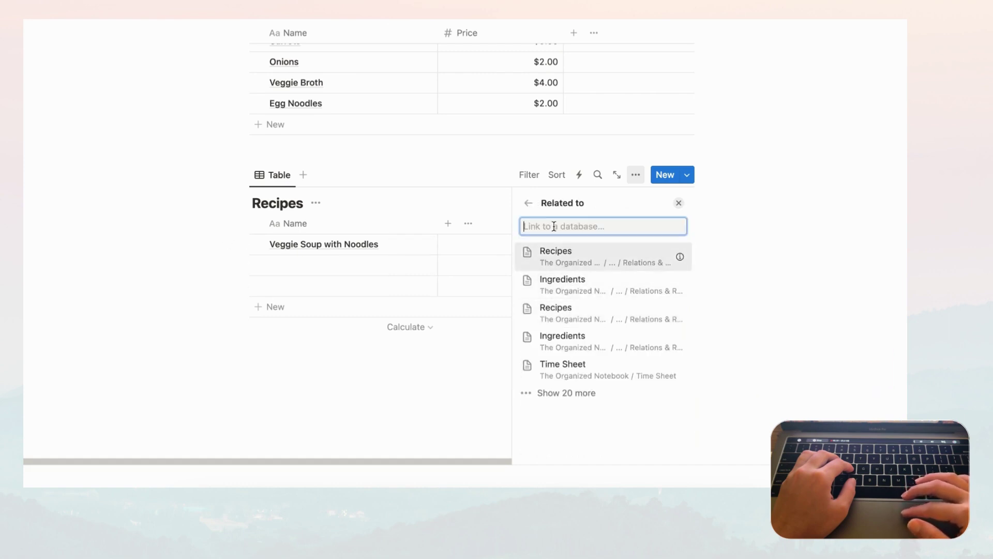
{"action": "left_click", "coordinate": [582, 287]}
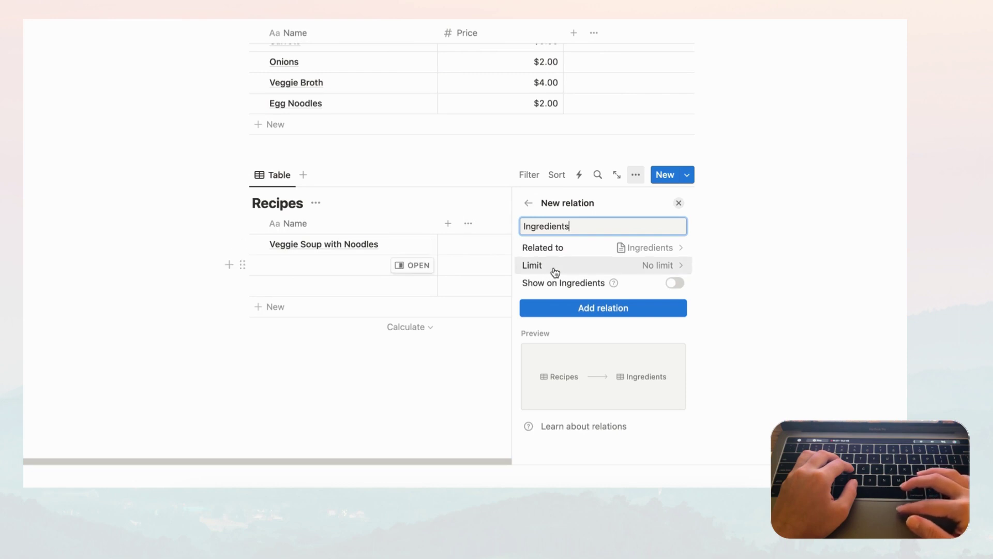
{"action": "left_click", "coordinate": [676, 284]}
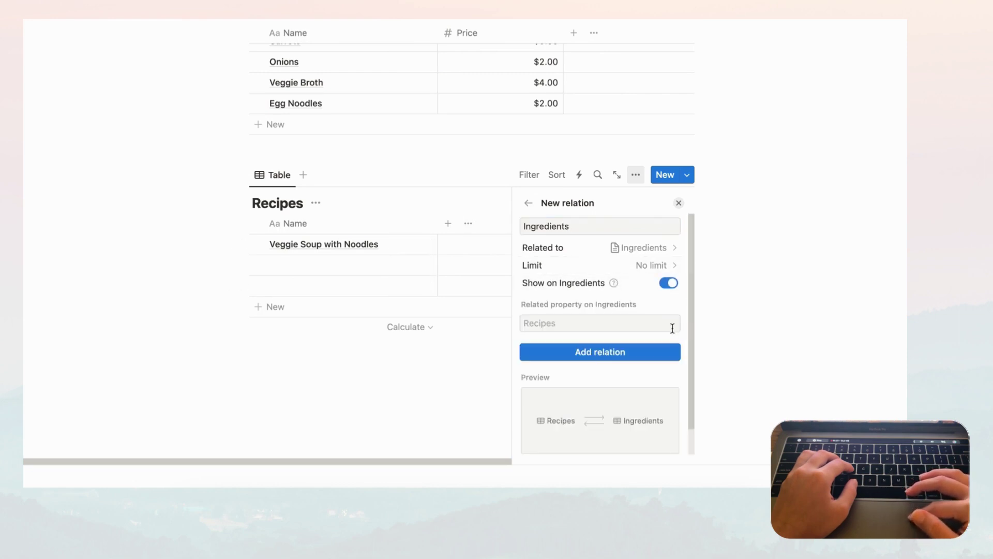
{"action": "left_click", "coordinate": [628, 356]}
{"action": "left_click", "coordinate": [678, 209]}
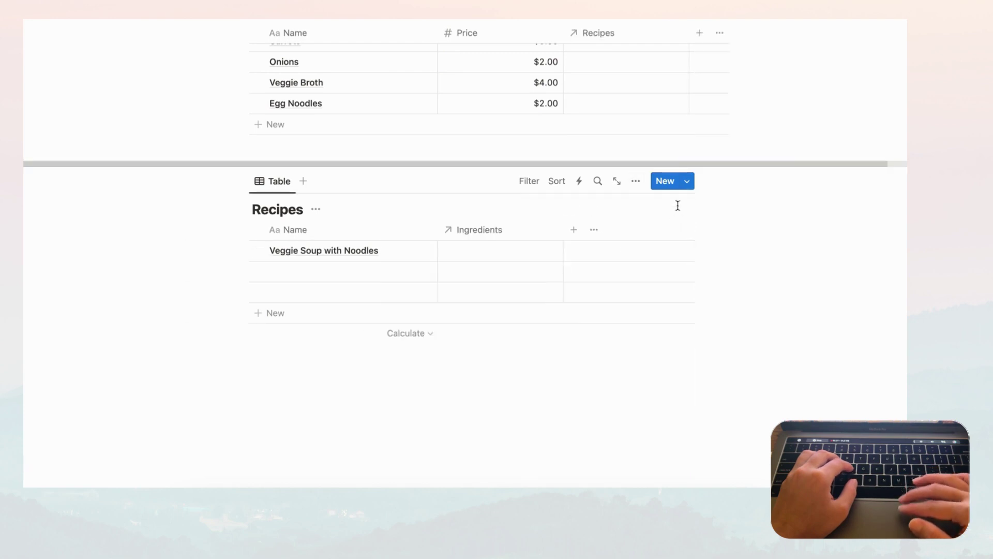
Link Celery in the Ingredients relation of the Veggie Soup with Noodles recipe.
{"action": "scroll", "coordinate": [664, 206], "scroll_direction": "up", "scroll_amount": 5}
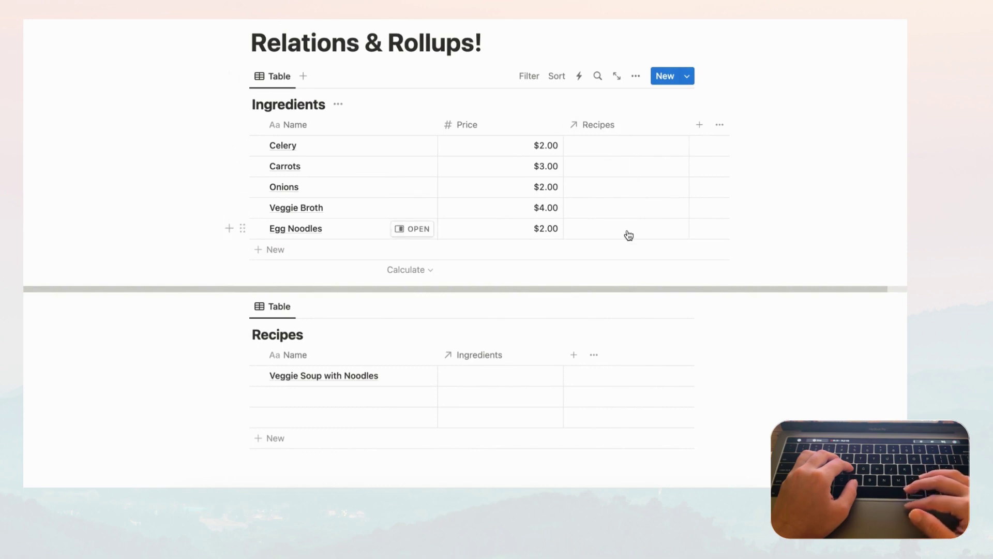
{"action": "left_click", "coordinate": [506, 382]}
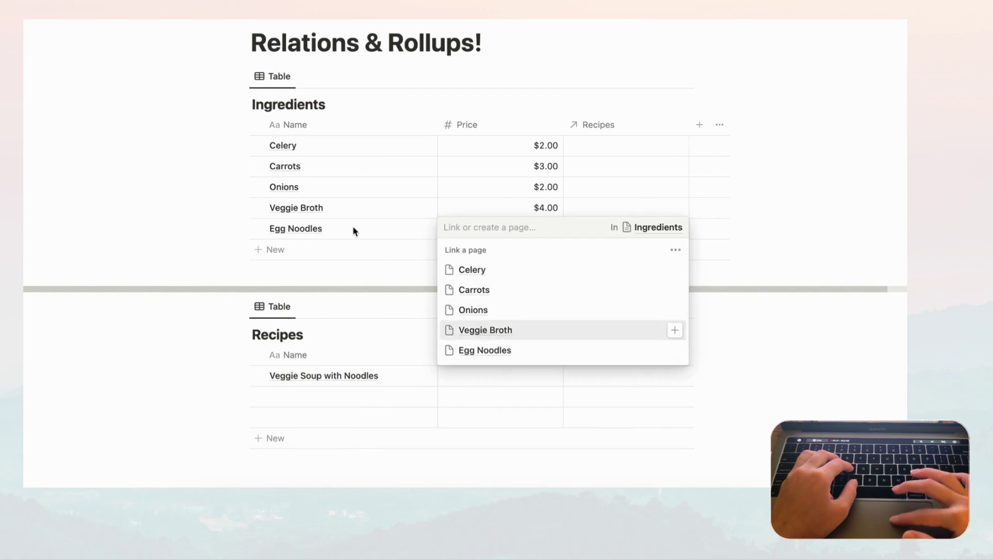
{"action": "left_click", "coordinate": [510, 279]}
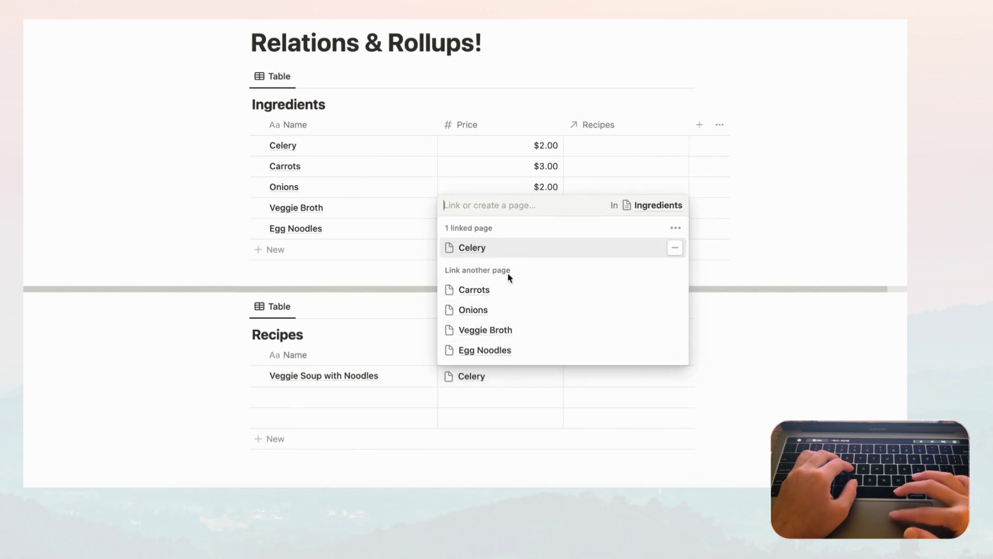
{"action": "left_click", "coordinate": [737, 316]}
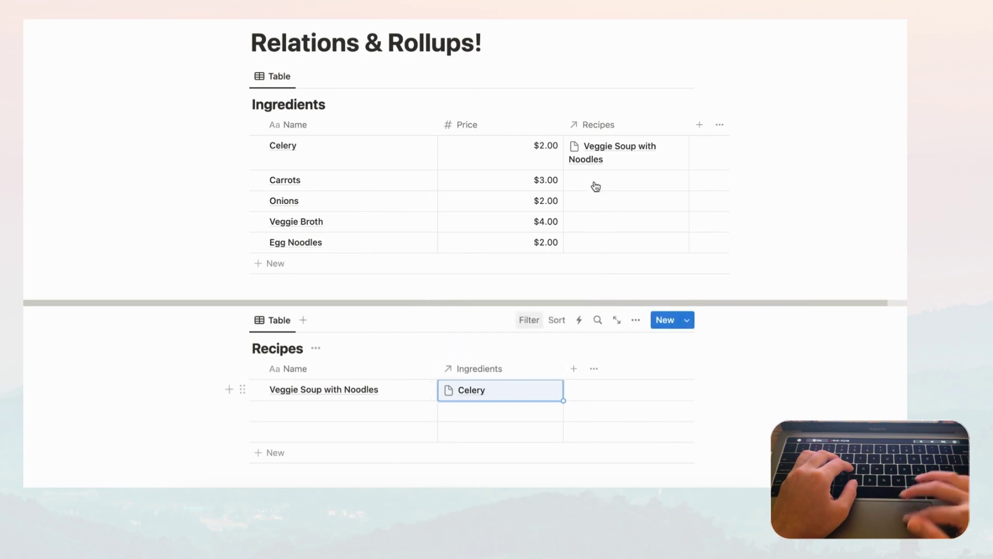
Unlink Veggie Soup with Noodles from the Recipes relation of the Celery row.
{"action": "left_click", "coordinate": [654, 164]}
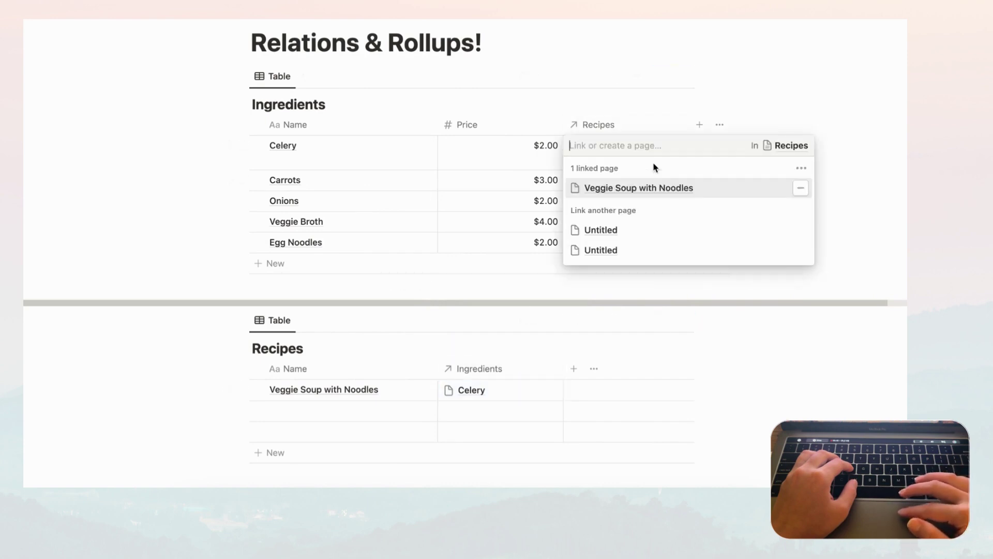
{"action": "left_click", "coordinate": [802, 191]}
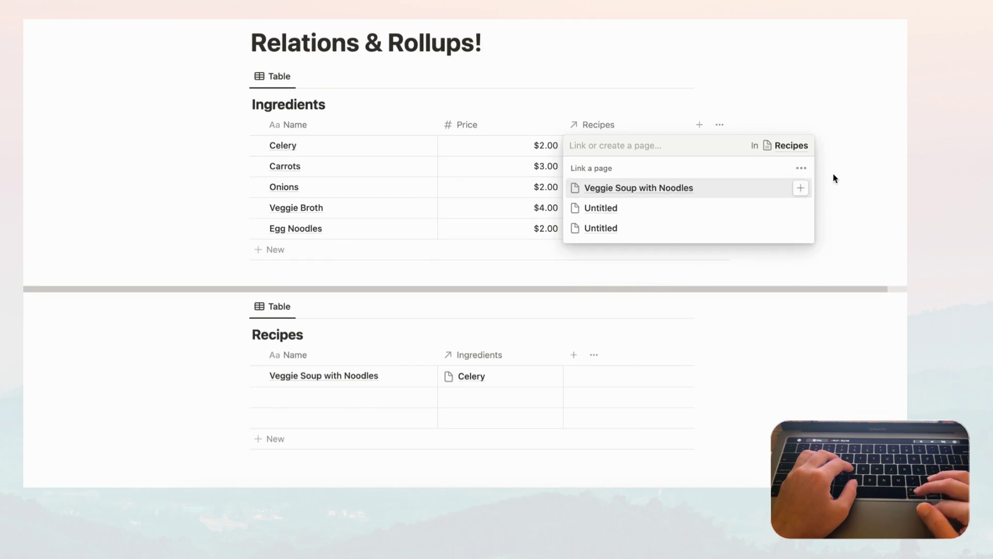
{"action": "left_click", "coordinate": [870, 167]}
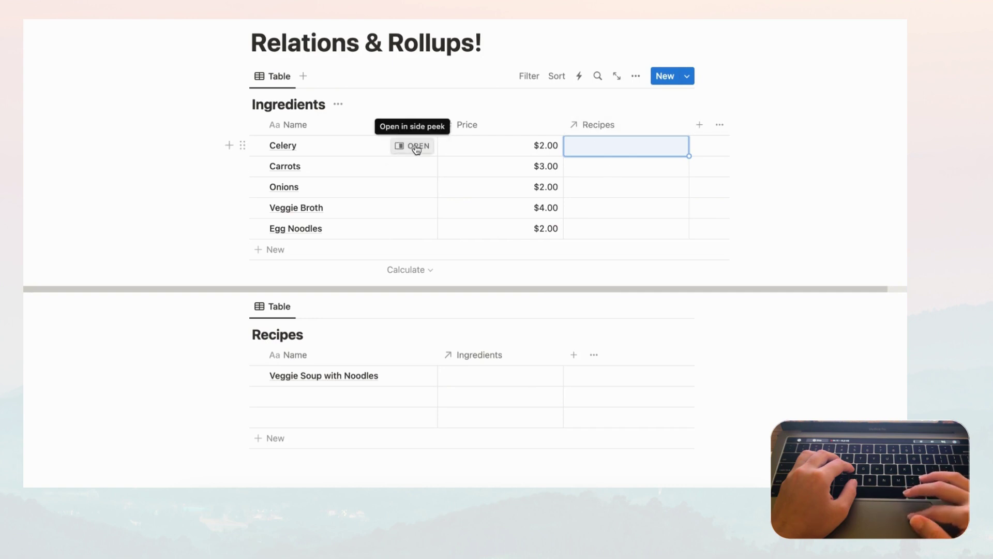
Set the Recipes relation to show as a page section on the Celery page, and close the page.
{"action": "left_click", "coordinate": [417, 148]}
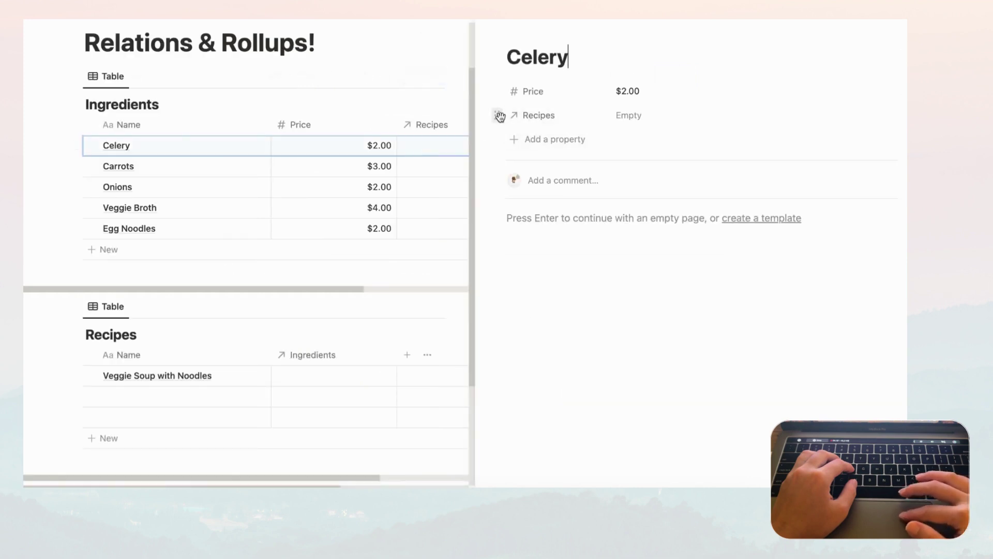
{"action": "left_click", "coordinate": [498, 118]}
{"action": "mouse_move", "coordinate": [547, 148]}
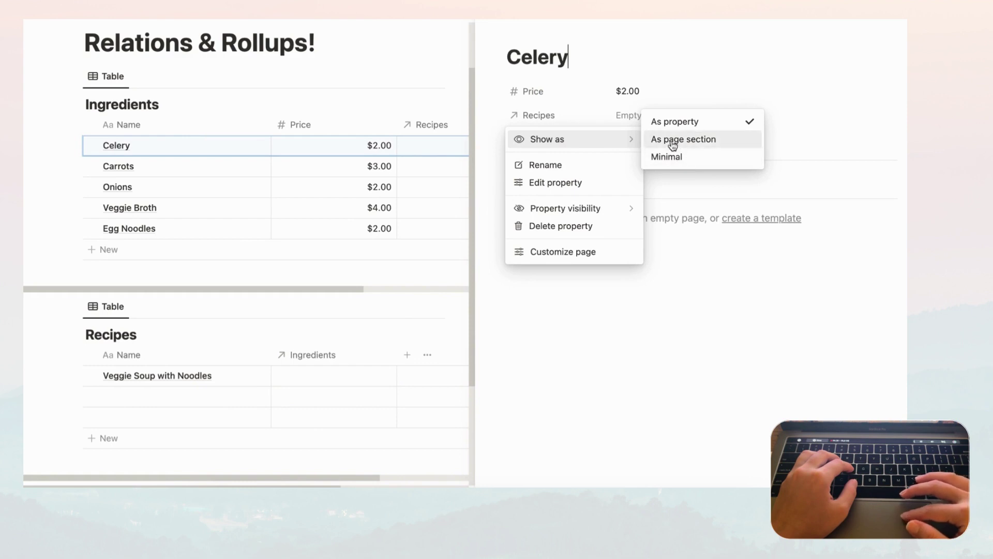
{"action": "left_click", "coordinate": [709, 140]}
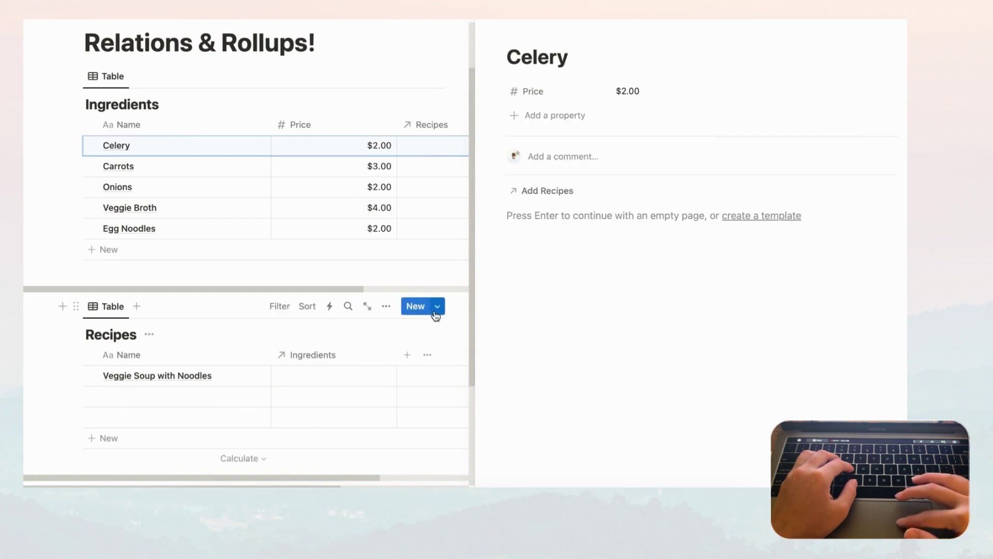
{"action": "left_click", "coordinate": [436, 310]}
{"action": "key", "text": "Escape"}
{"action": "key", "text": "Escape"}
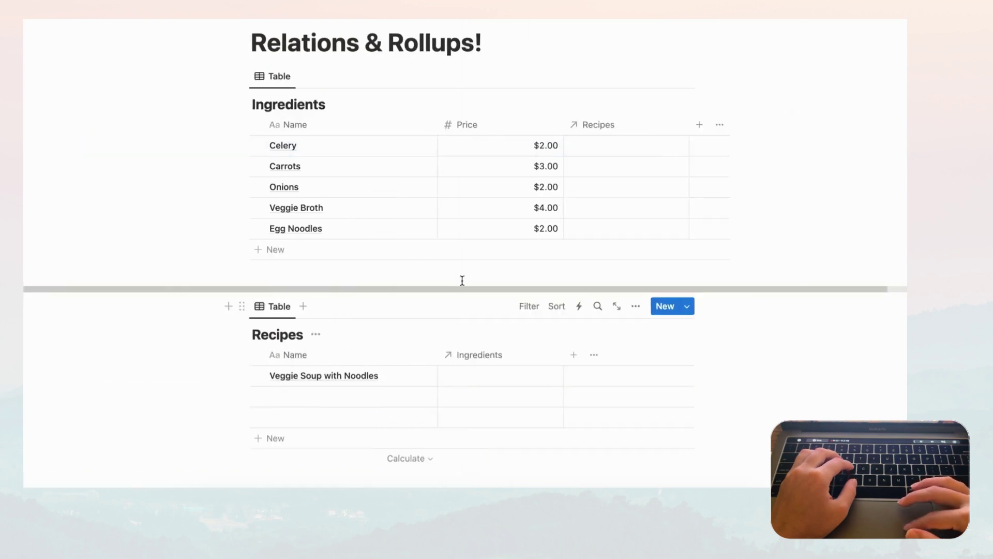
Link Veggie Soup with Noodles to Celery through the Recipes relation in the Ingredients table.
{"action": "left_click", "coordinate": [626, 149]}
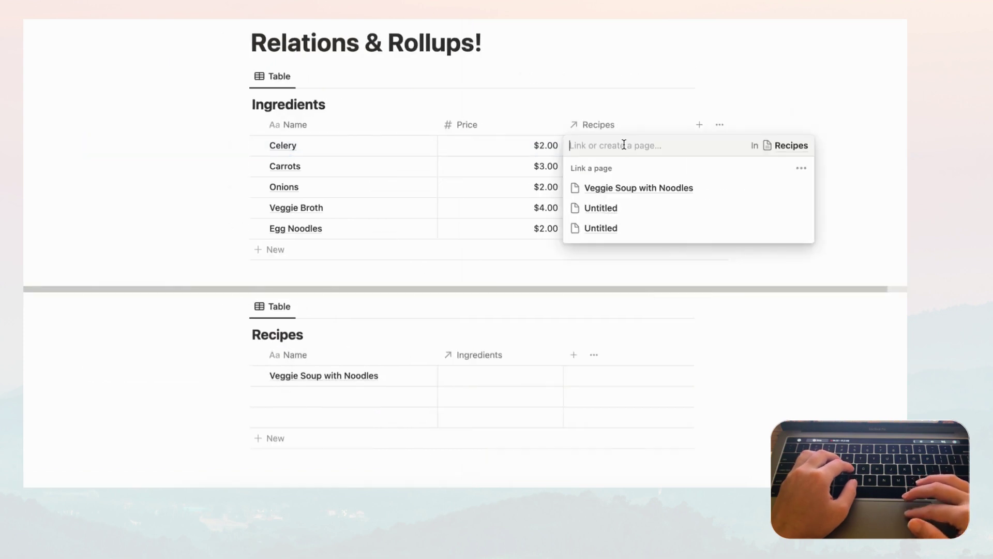
{"action": "left_click", "coordinate": [643, 188]}
{"action": "key", "text": "Escape"}
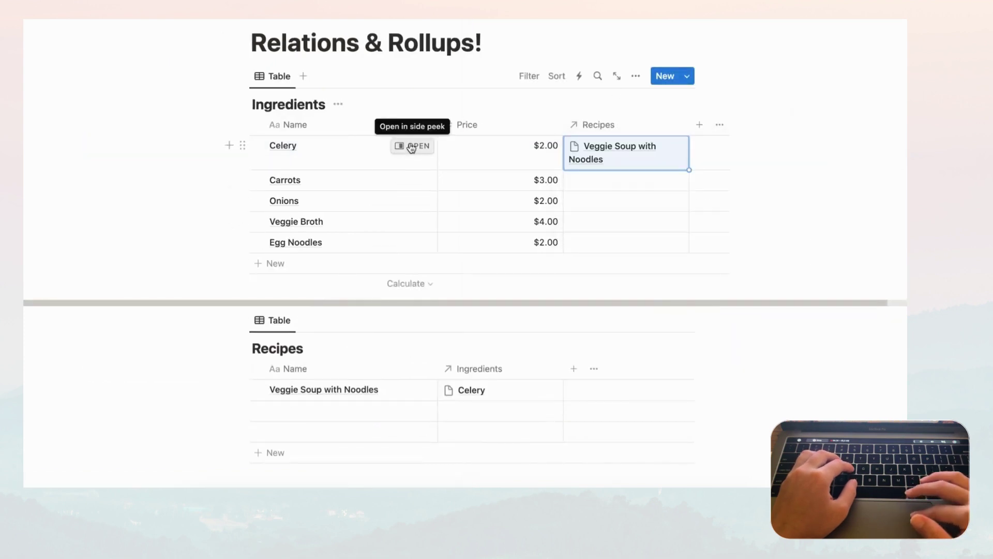
Set the Recipes relation on the Celery page to show as Minimal, and close the page.
{"action": "left_click", "coordinate": [410, 146]}
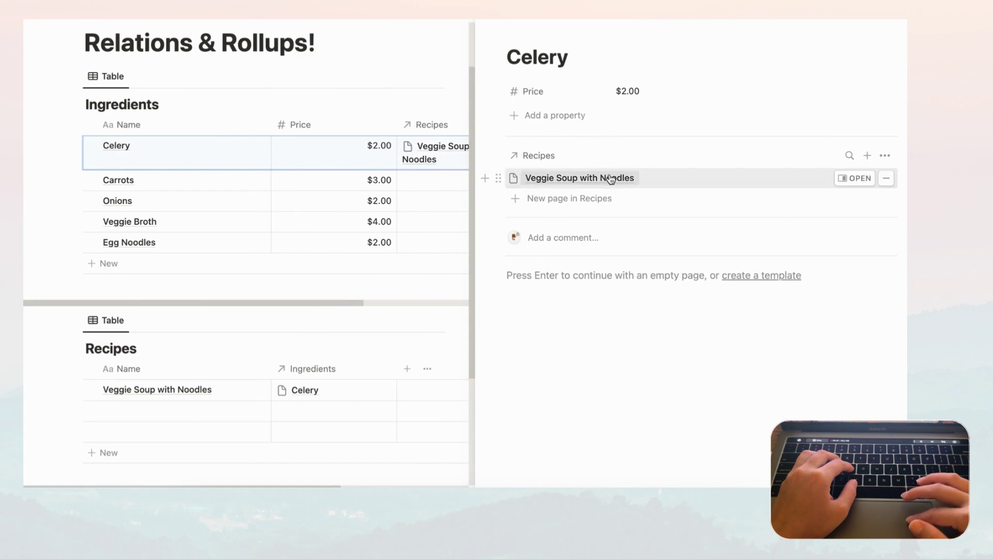
{"action": "left_click", "coordinate": [502, 155]}
{"action": "mouse_move", "coordinate": [536, 180]}
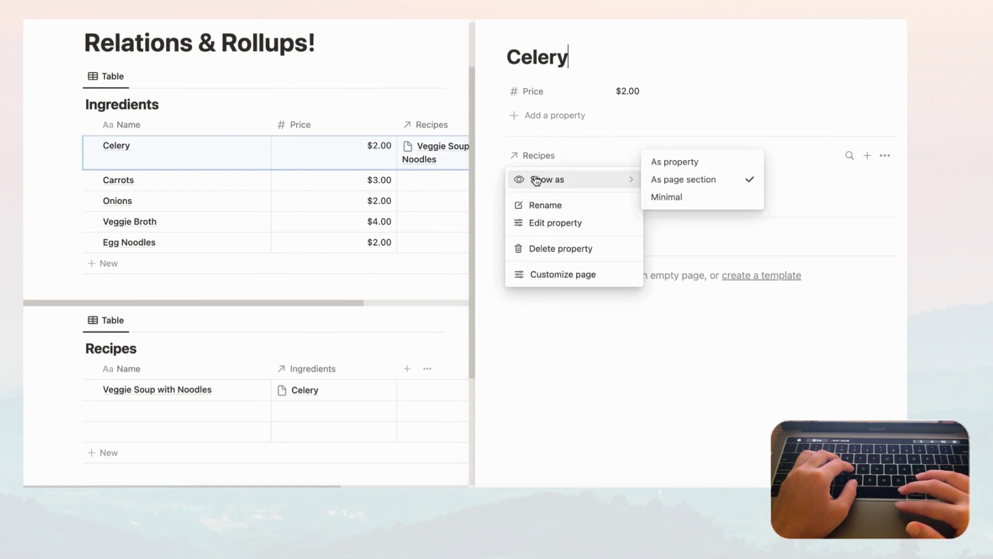
{"action": "left_click", "coordinate": [688, 200]}
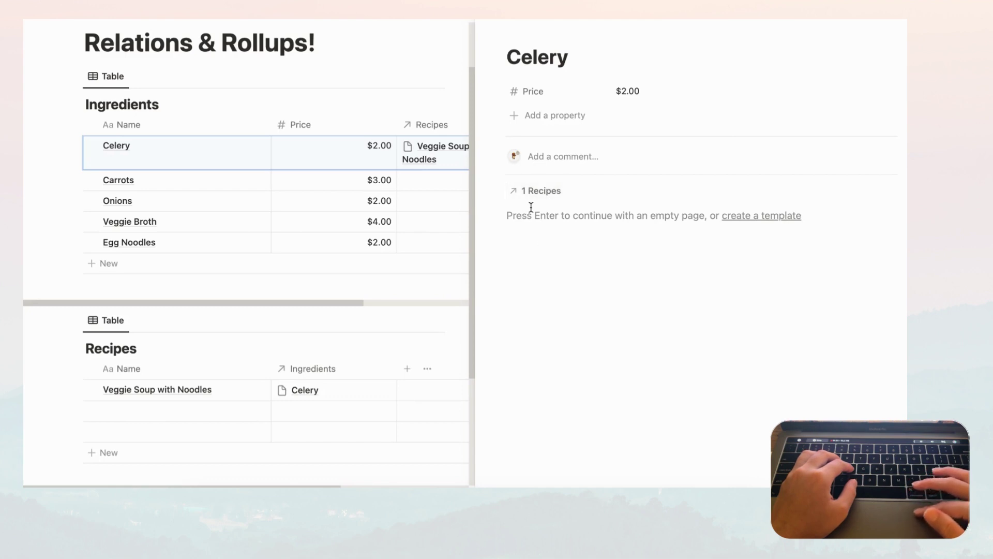
{"action": "left_click", "coordinate": [489, 42]}
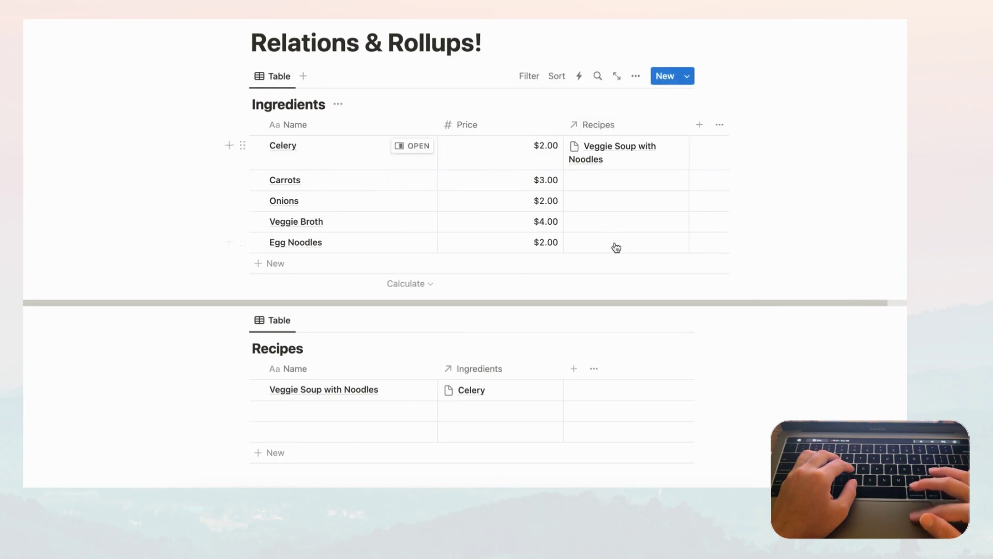
Hide the Recipes property in the Ingredients table view.
{"action": "left_click", "coordinate": [636, 77]}
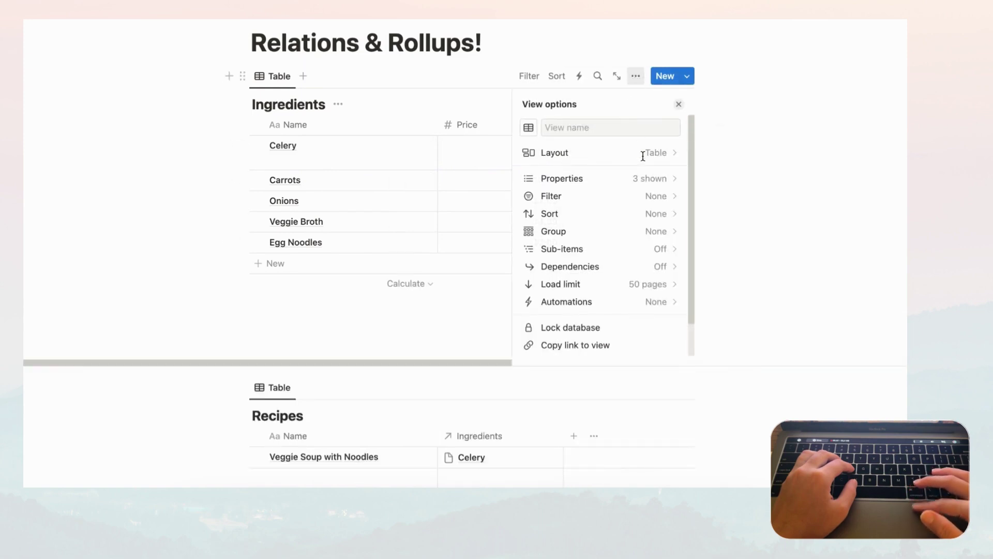
{"action": "left_click", "coordinate": [661, 180]}
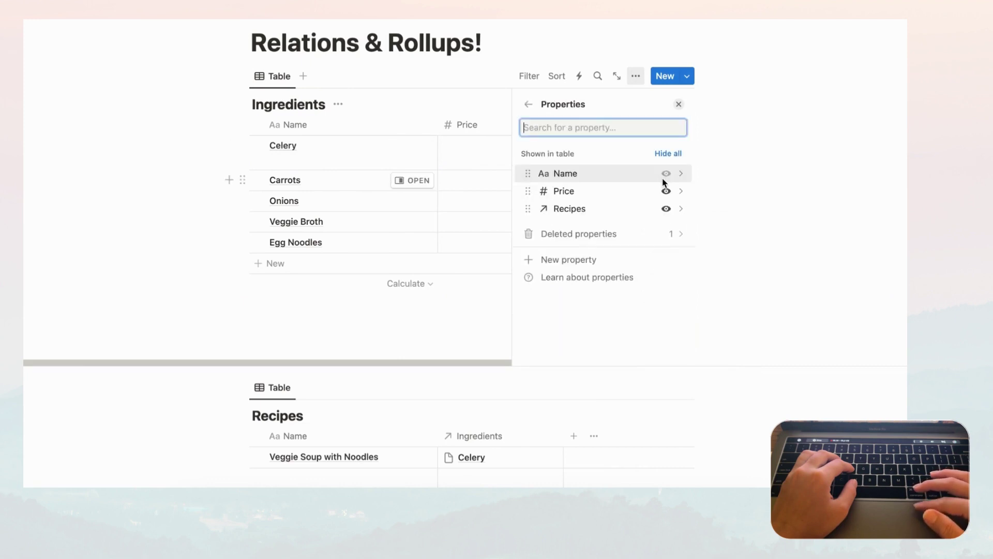
{"action": "left_click", "coordinate": [667, 209]}
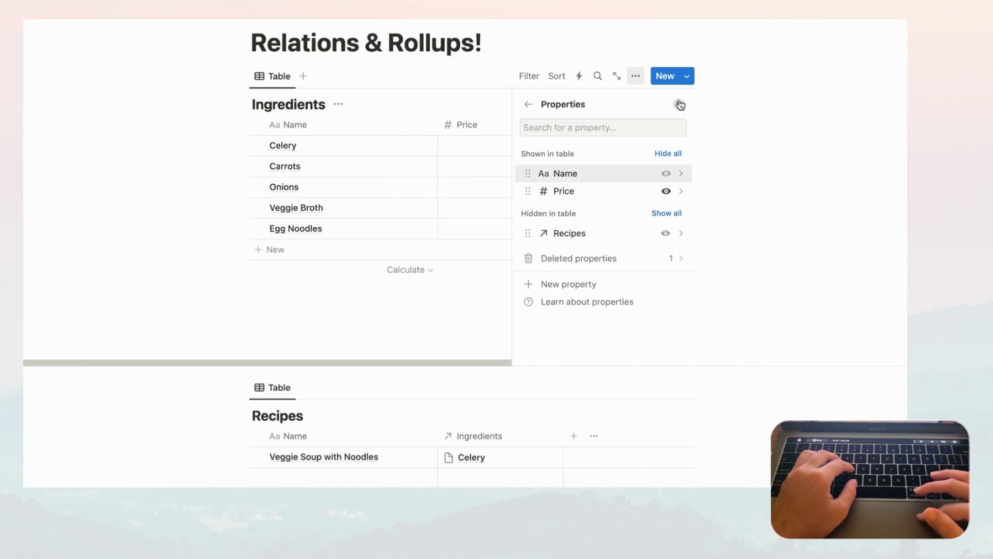
{"action": "left_click", "coordinate": [678, 104]}
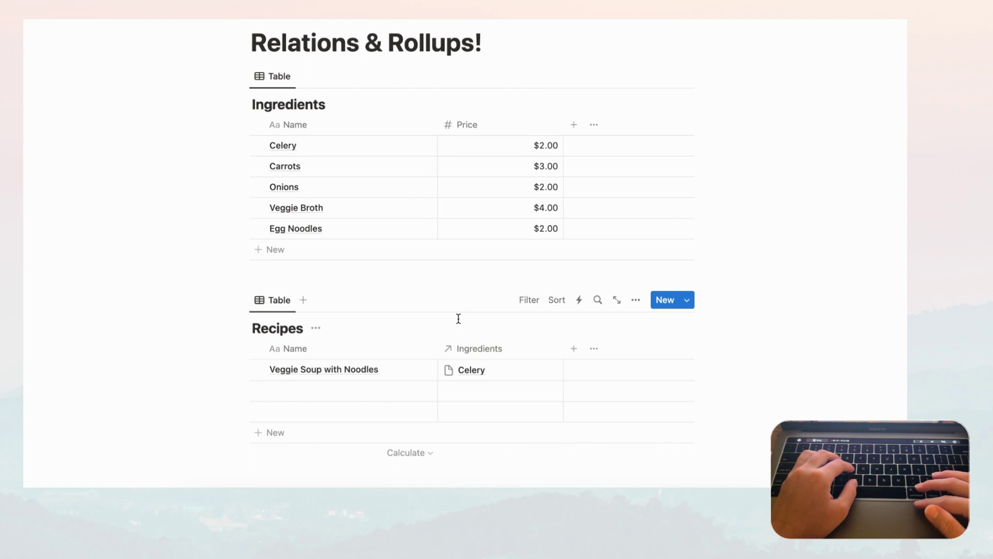
Link Carrots, Onions, Veggie Broth and Egg Noodles as further ingredients of the Veggie Soup with Noodles recipe.
{"action": "left_click", "coordinate": [521, 375]}
{"action": "left_click", "coordinate": [508, 284]}
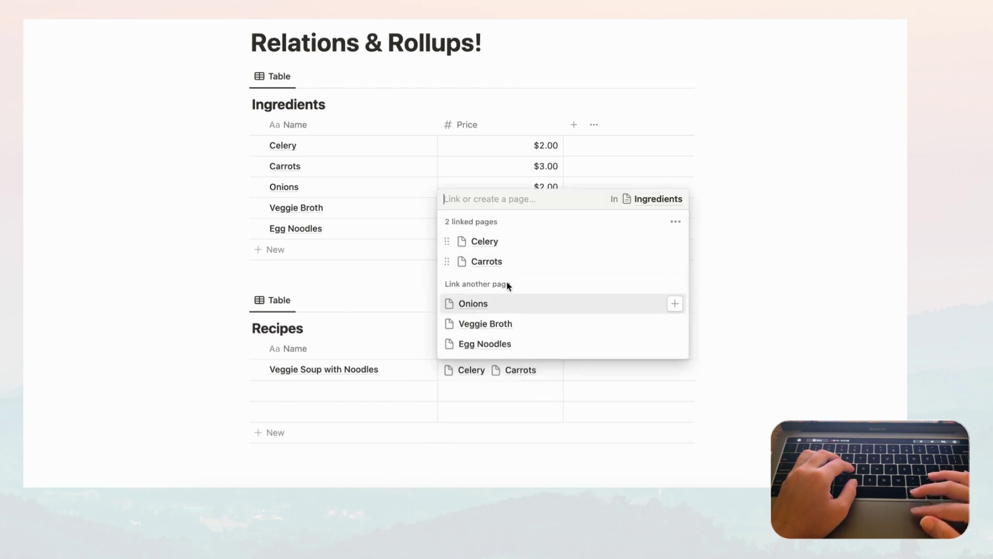
{"action": "left_click", "coordinate": [514, 310]}
{"action": "left_click", "coordinate": [527, 330]}
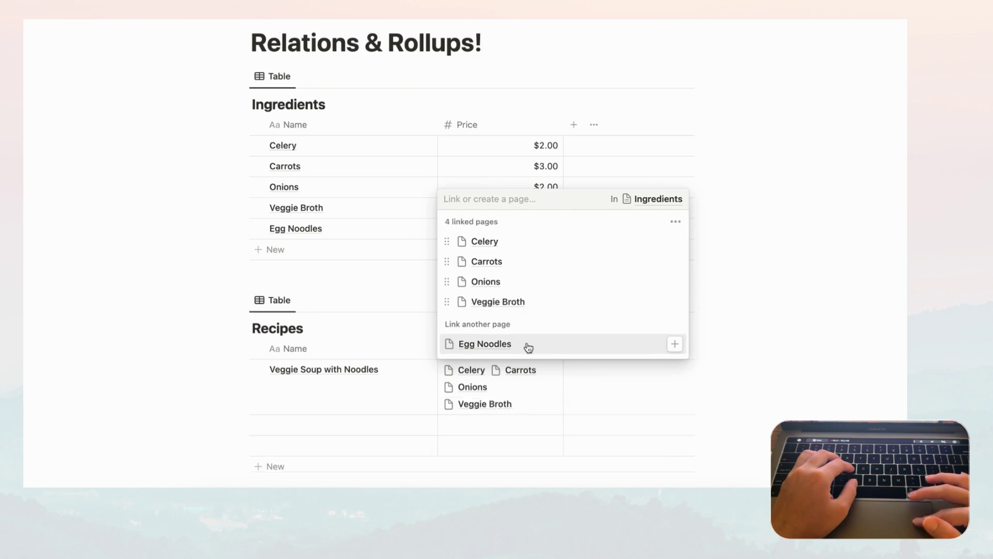
{"action": "left_click", "coordinate": [528, 347]}
{"action": "key", "text": "Escape"}
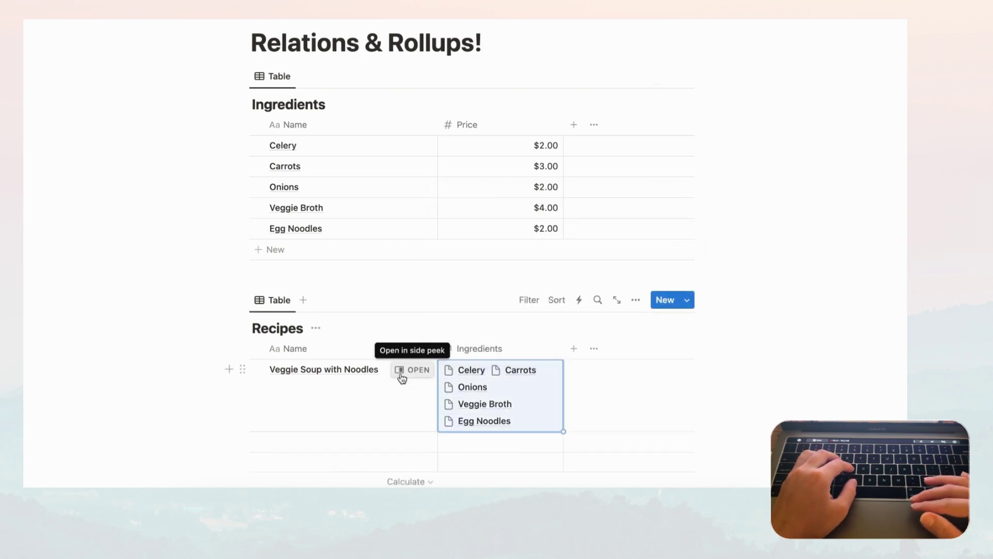
Add a Rollup property to the Recipes table and base it on the Ingredients relation.
{"action": "scroll", "coordinate": [403, 378], "scroll_direction": "down", "scroll_amount": 1}
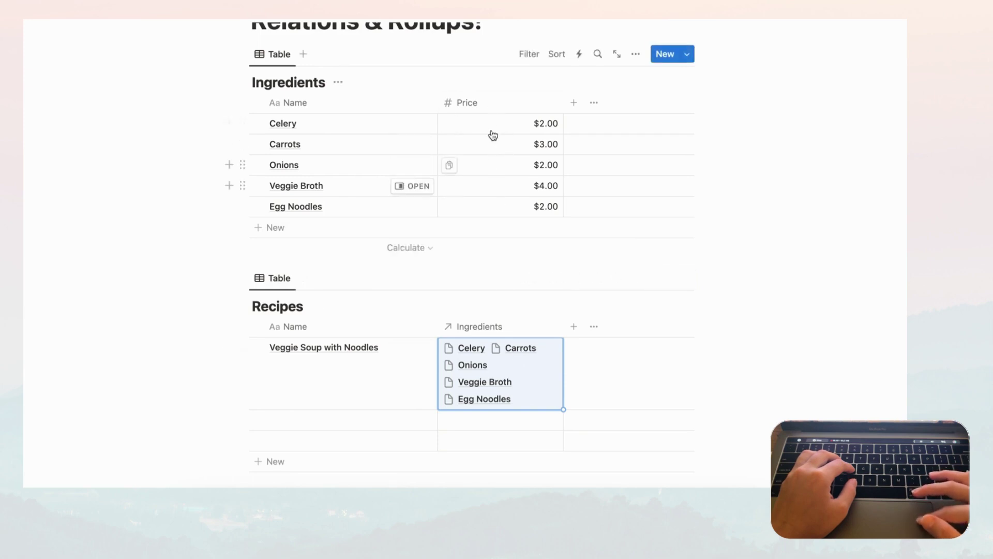
{"action": "left_click", "coordinate": [577, 331]}
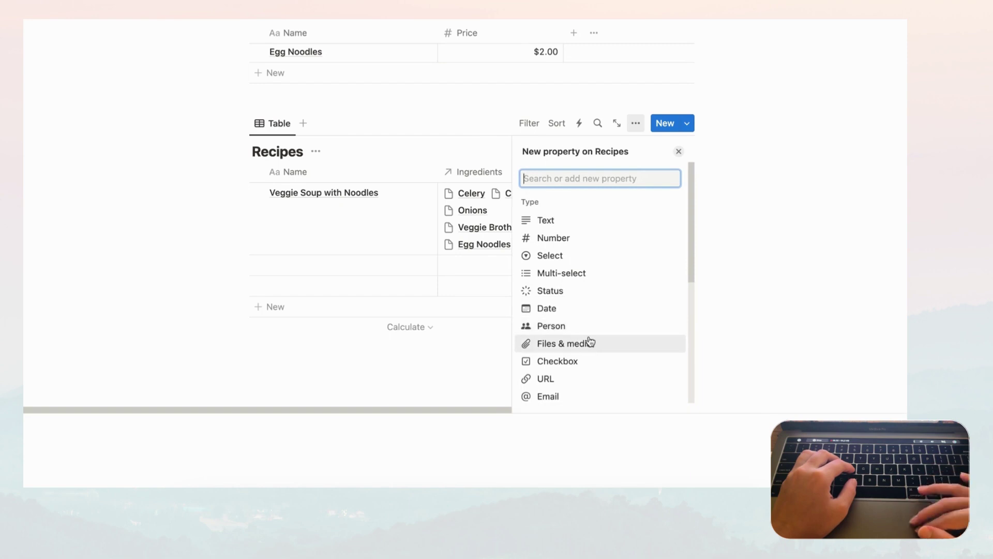
{"action": "scroll", "coordinate": [590, 341], "scroll_direction": "down", "scroll_amount": 5}
{"action": "left_click", "coordinate": [584, 303]}
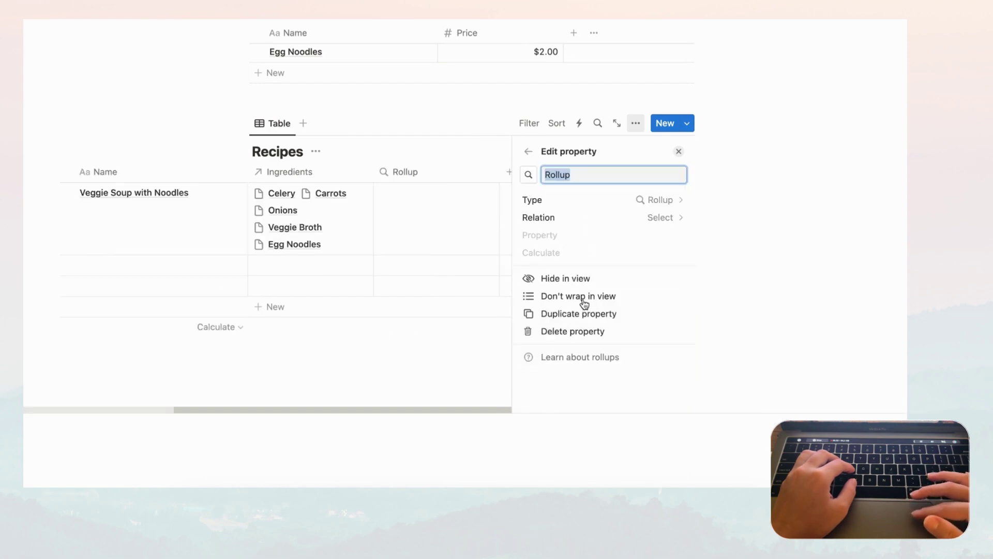
{"action": "left_click", "coordinate": [667, 222]}
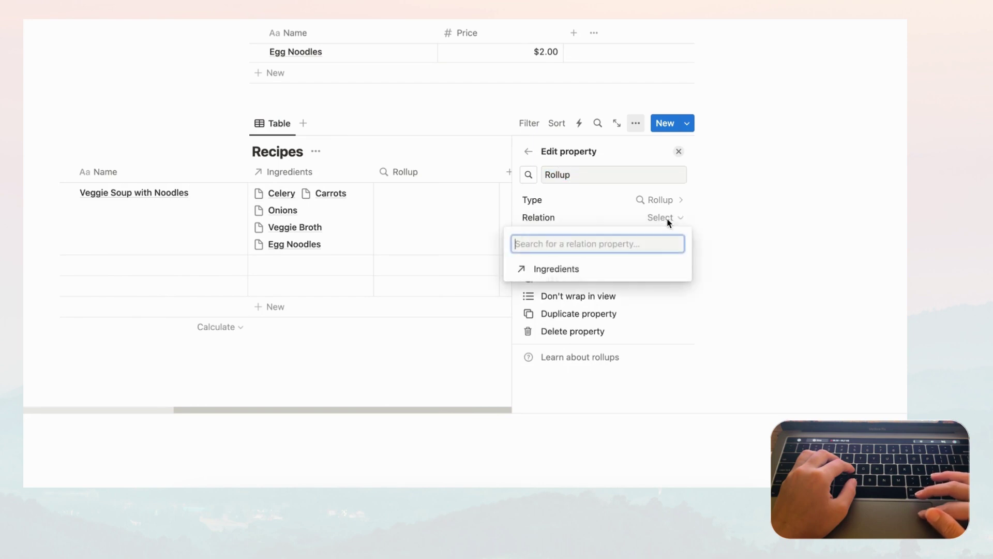
{"action": "left_click", "coordinate": [608, 276]}
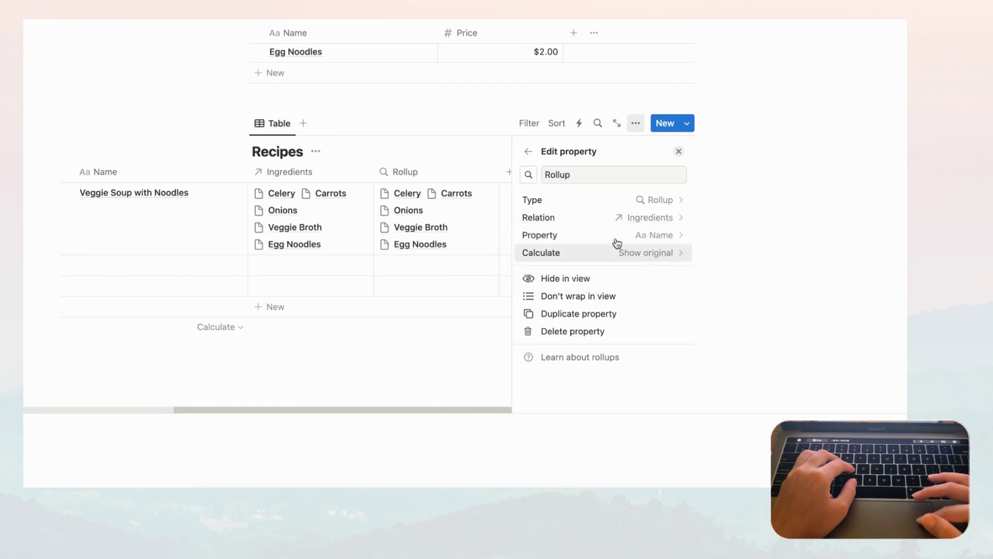
{"action": "left_click", "coordinate": [628, 226]}
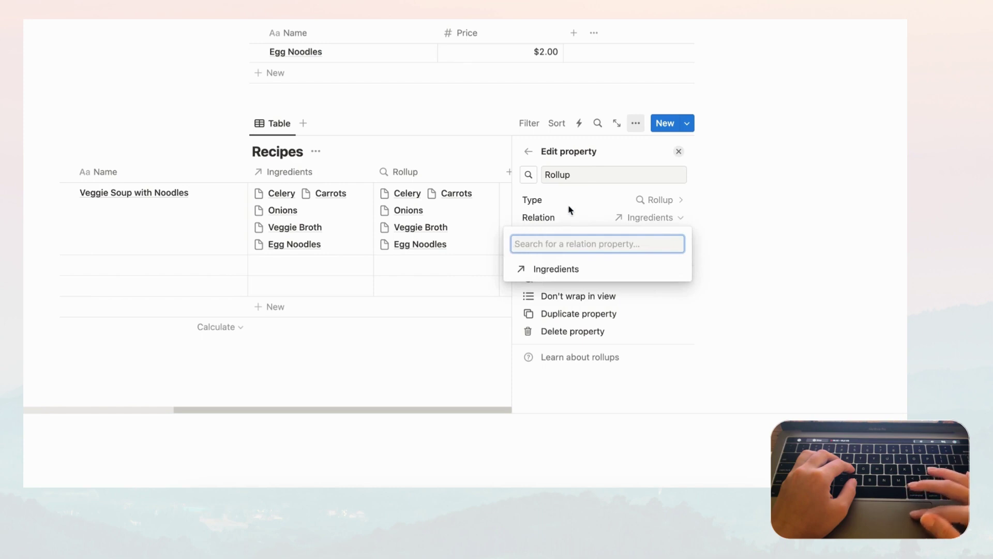
{"action": "left_click", "coordinate": [586, 195]}
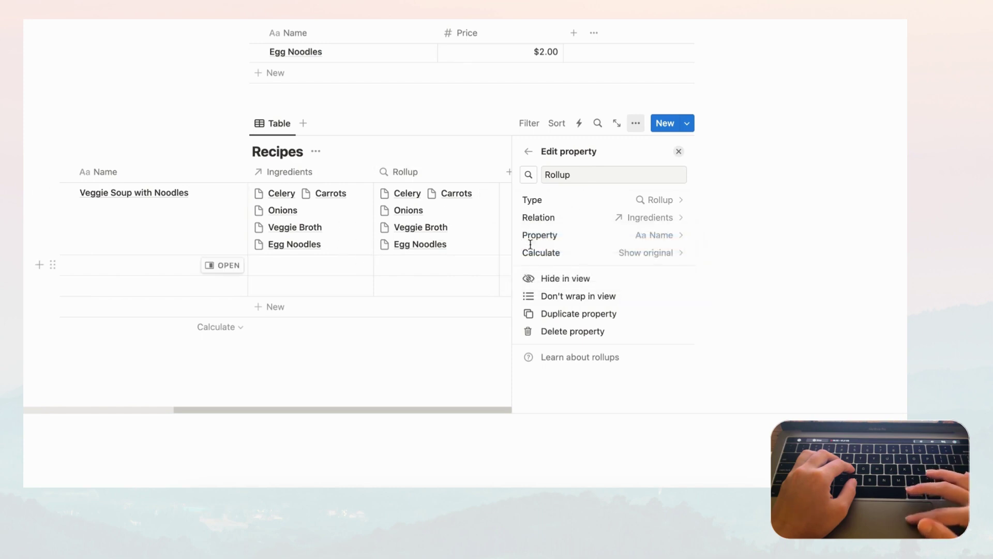
Set the rollup to pull the Price property and calculate its Sum, and close the property settings.
{"action": "left_click", "coordinate": [616, 237]}
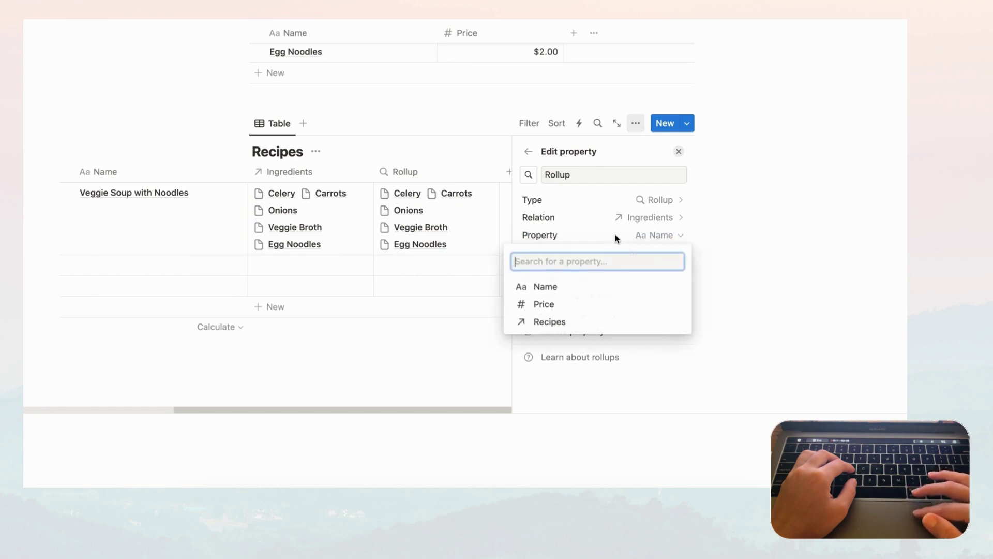
{"action": "left_click", "coordinate": [568, 309]}
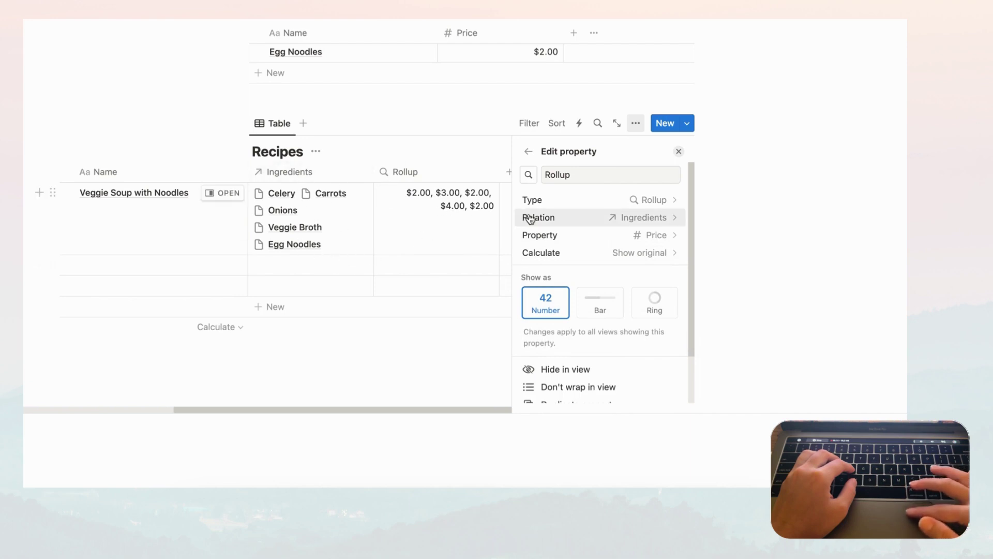
{"action": "left_click", "coordinate": [666, 257]}
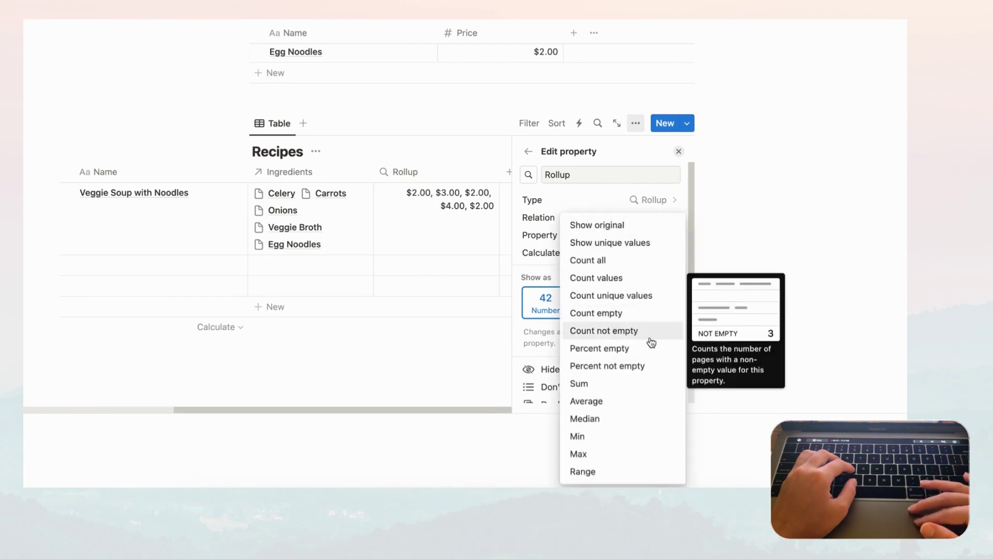
{"action": "left_click", "coordinate": [614, 390]}
{"action": "left_click", "coordinate": [679, 152]}
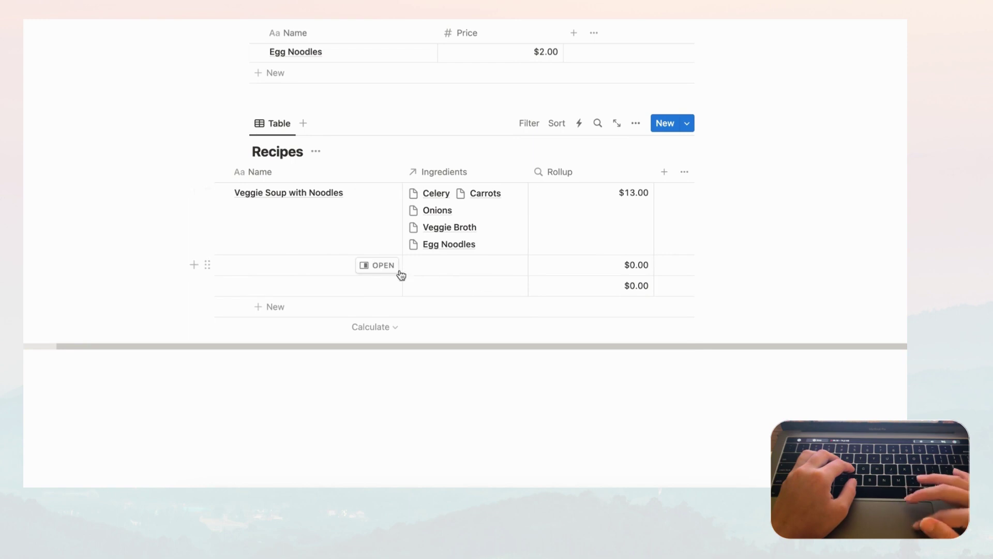
Rename the rollup column in the Recipes table to Total Price.
{"action": "scroll", "coordinate": [336, 233], "scroll_direction": "up", "scroll_amount": 3}
{"action": "scroll", "coordinate": [337, 233], "scroll_direction": "up", "scroll_amount": 2}
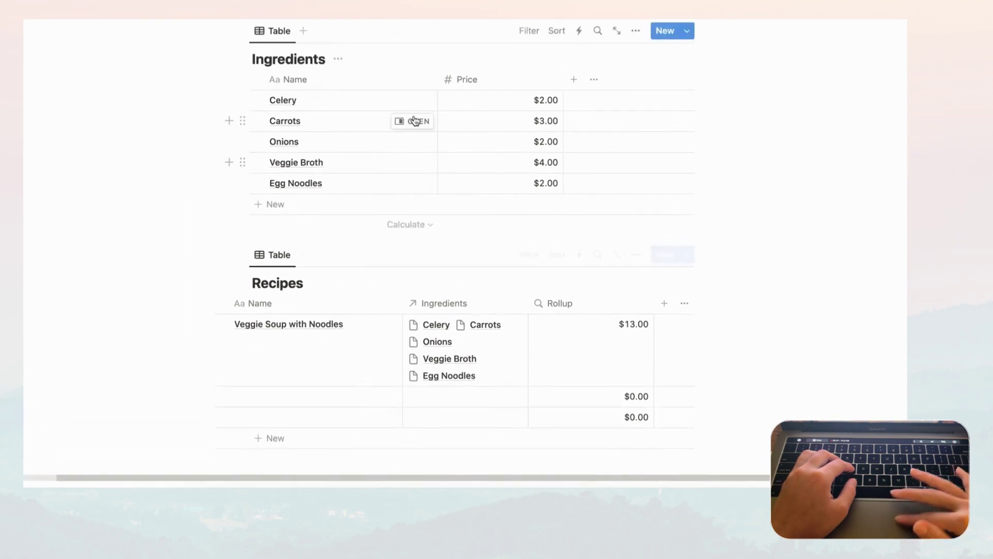
{"action": "left_click", "coordinate": [570, 307]}
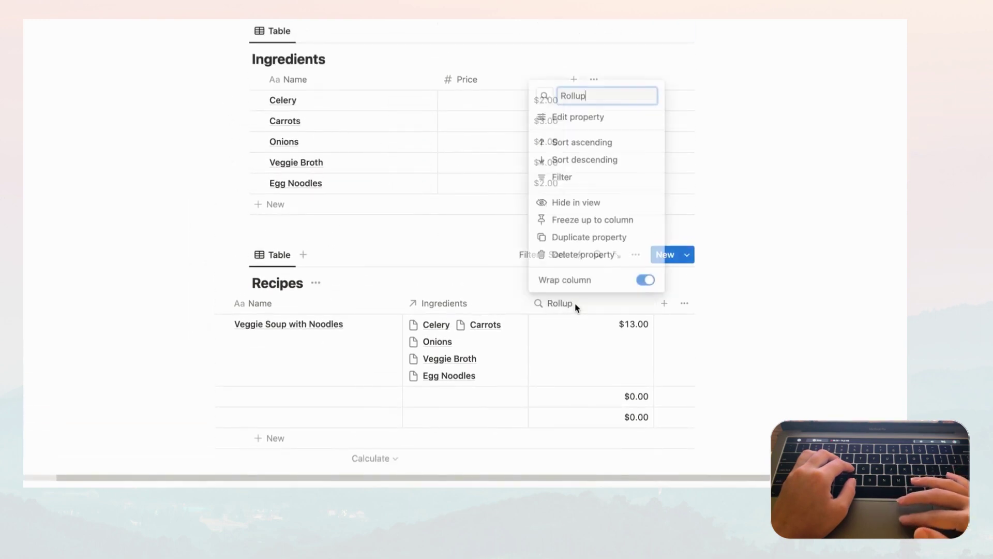
{"action": "key", "text": "super+a"}
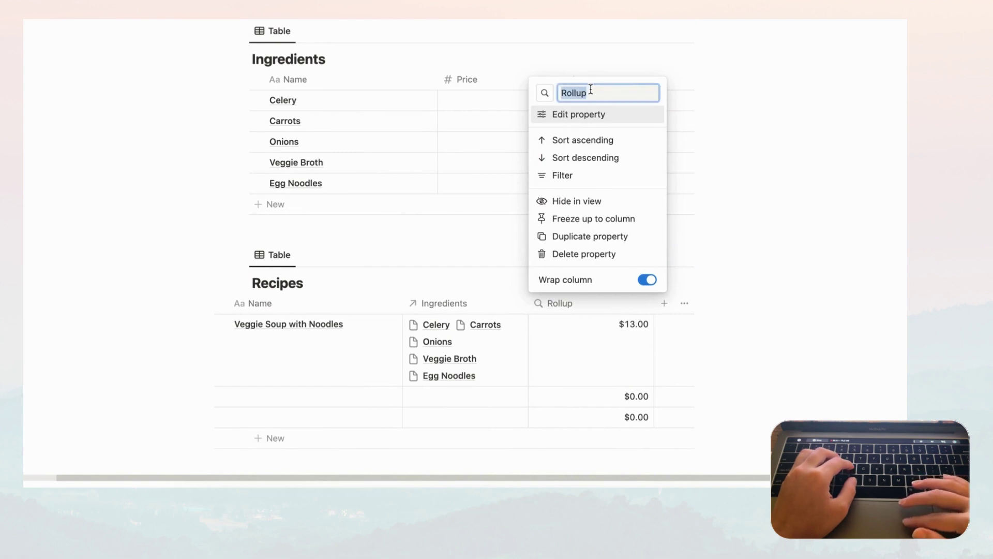
{"action": "type", "text": "Total Price"}
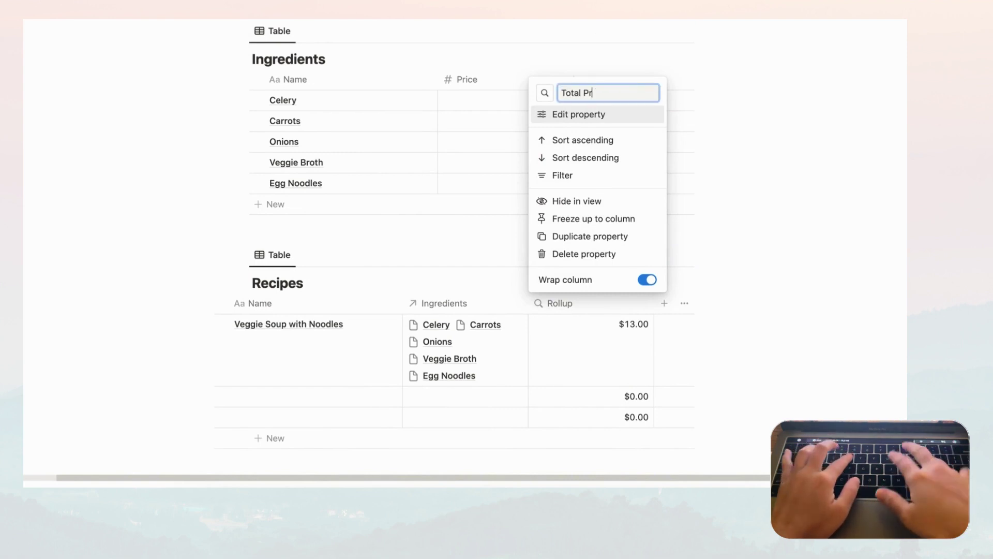
{"action": "left_click", "coordinate": [699, 244]}
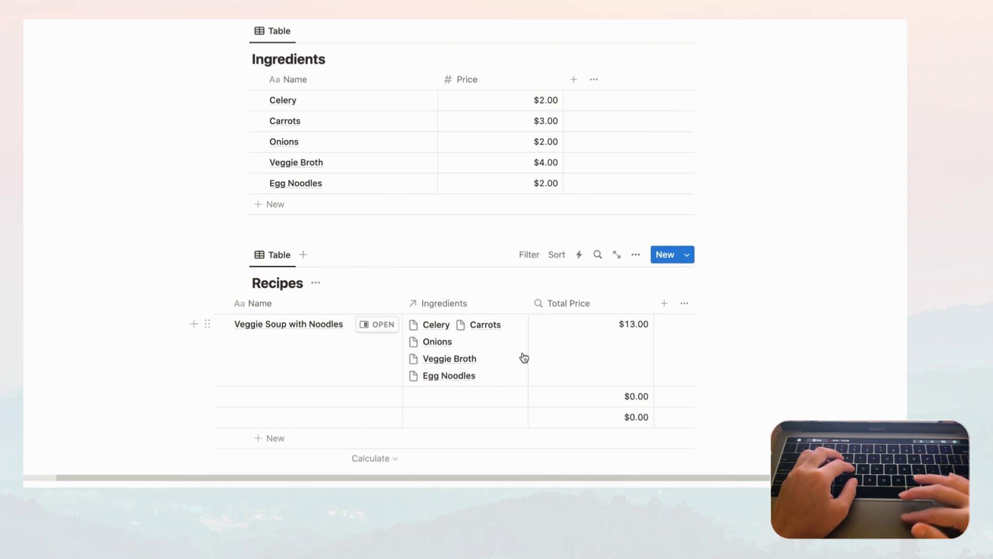
Try the Count values calculation on the Total Price rollup, switch it back to Sum, and close the property settings.
{"action": "left_click", "coordinate": [608, 304]}
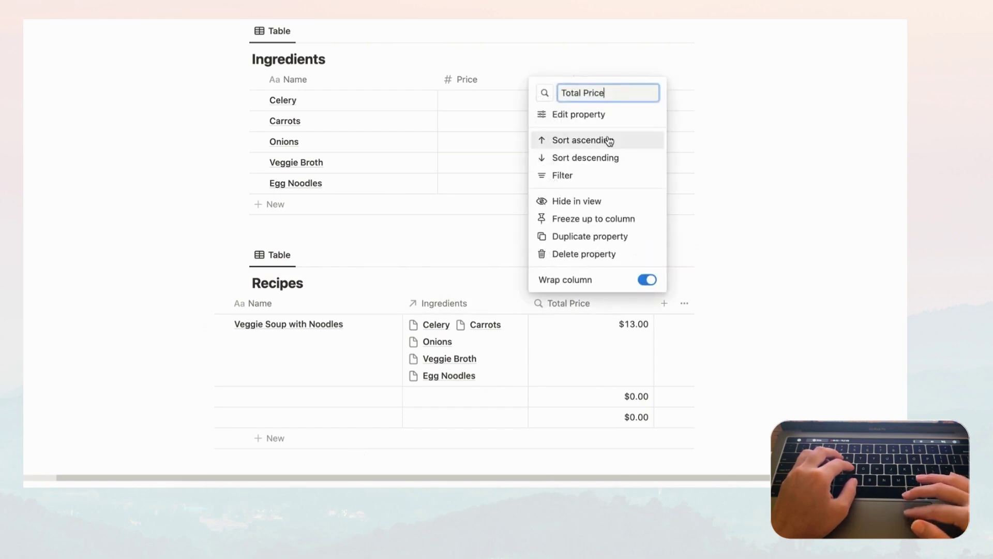
{"action": "left_click", "coordinate": [605, 116]}
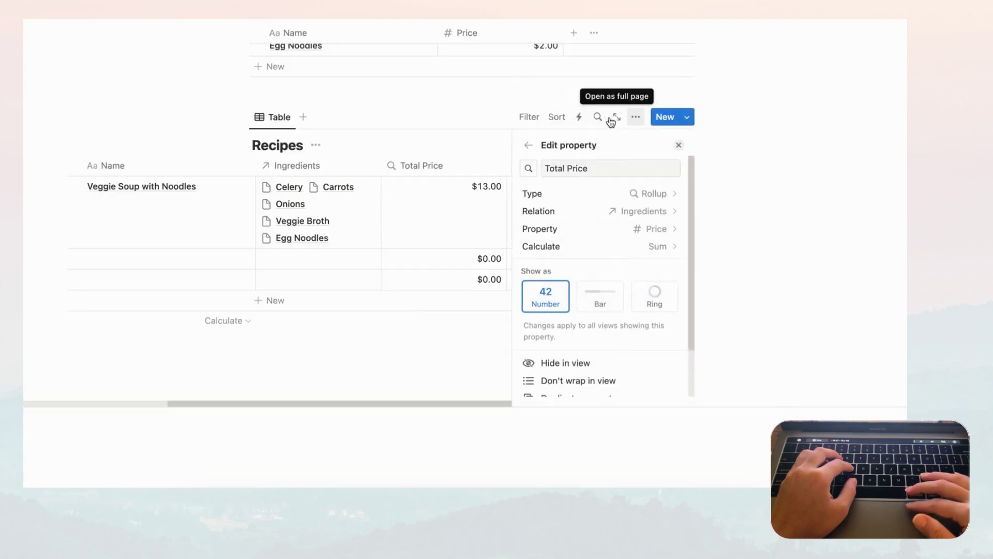
{"action": "left_click", "coordinate": [659, 251]}
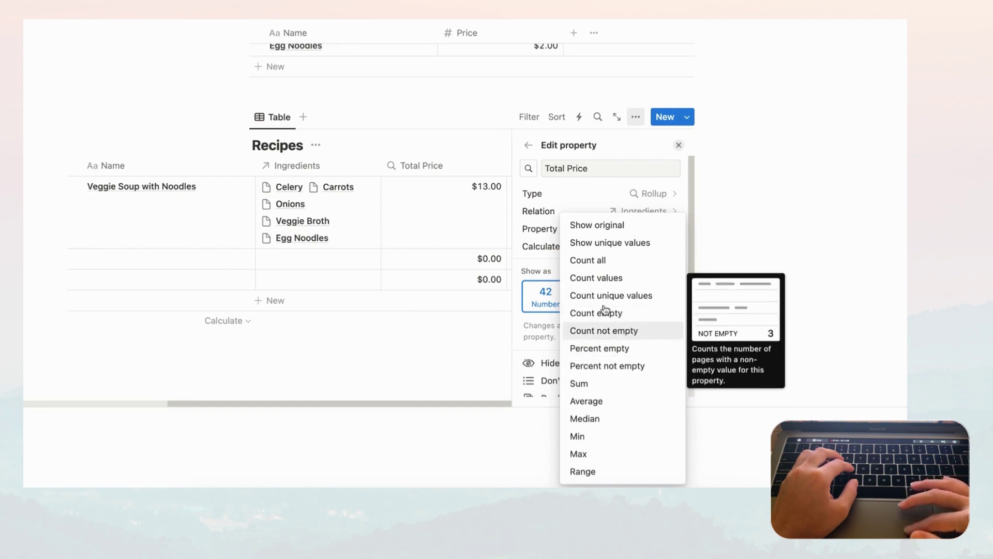
{"action": "left_click", "coordinate": [623, 282]}
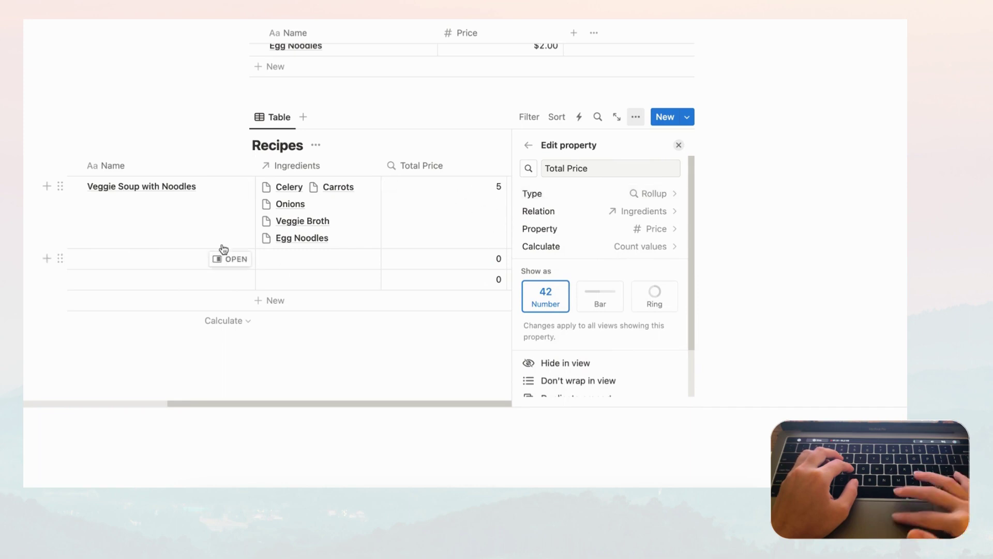
{"action": "left_click", "coordinate": [603, 252]}
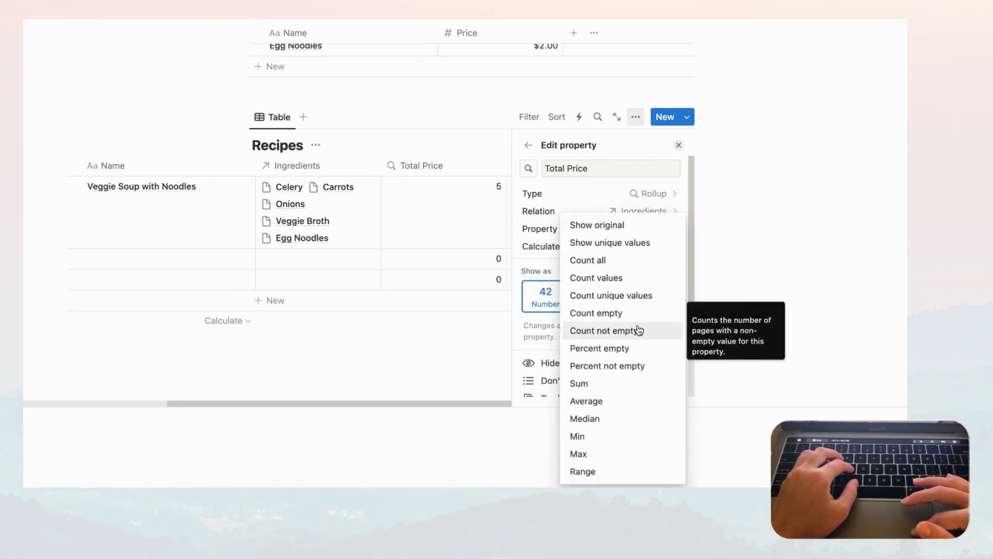
{"action": "left_click", "coordinate": [622, 383]}
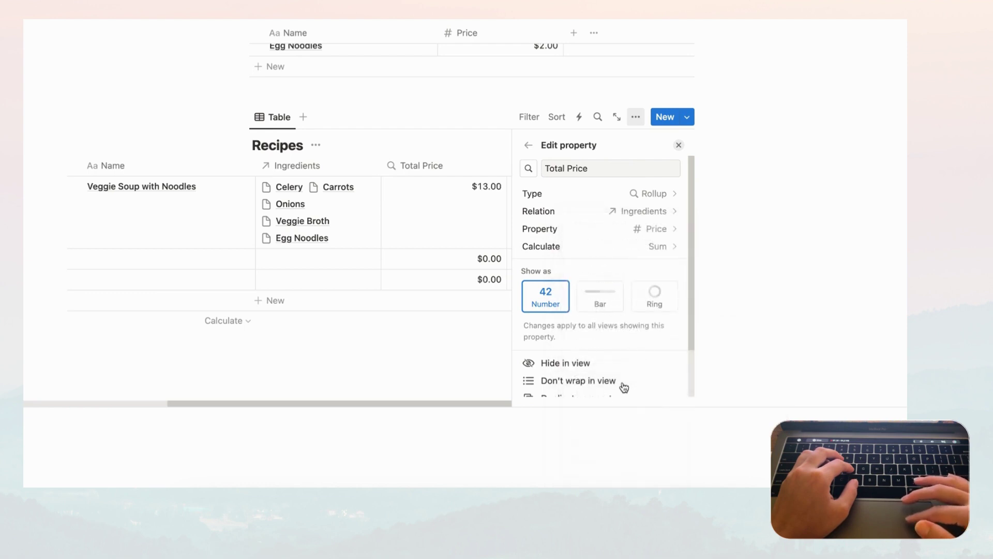
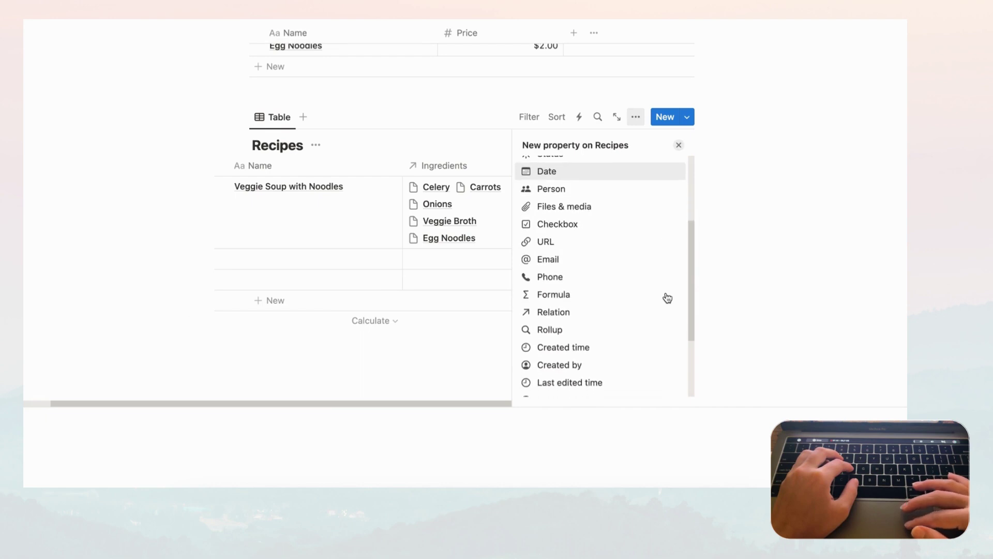
{"action": "left_click", "coordinate": [678, 144]}
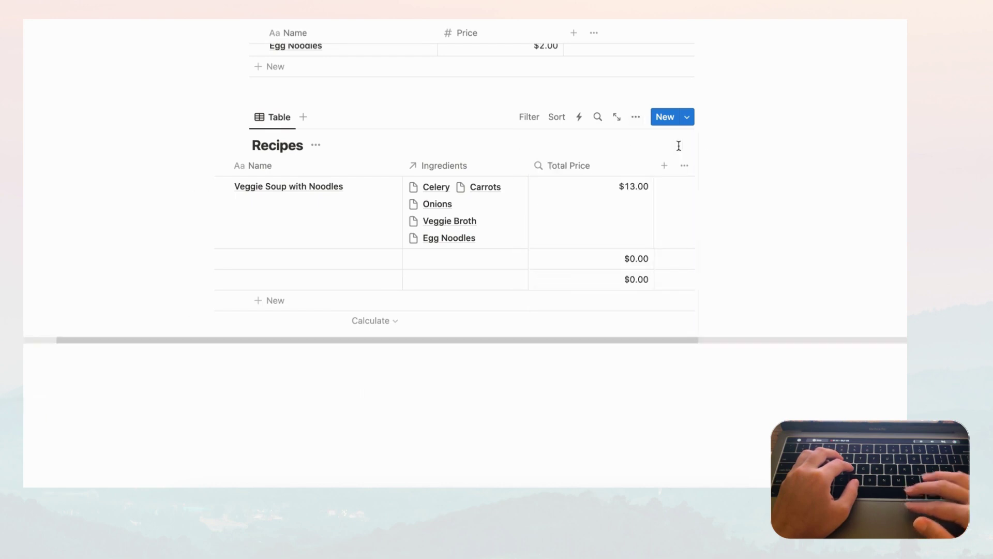
Name the second recipe Veggie sticks and link Celery and Carrots as its ingredients.
{"action": "left_click", "coordinate": [300, 262]}
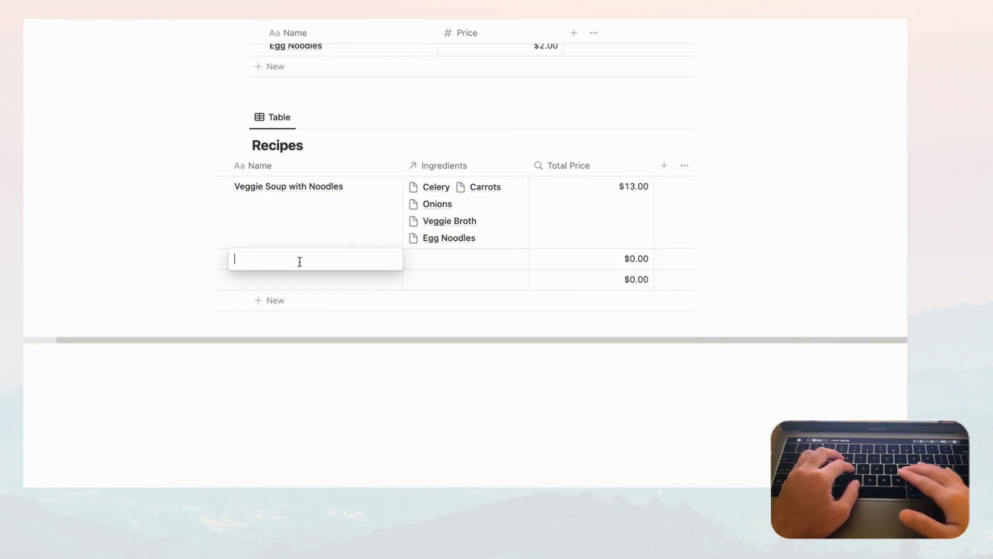
{"action": "type", "text": "Veggie sticks"}
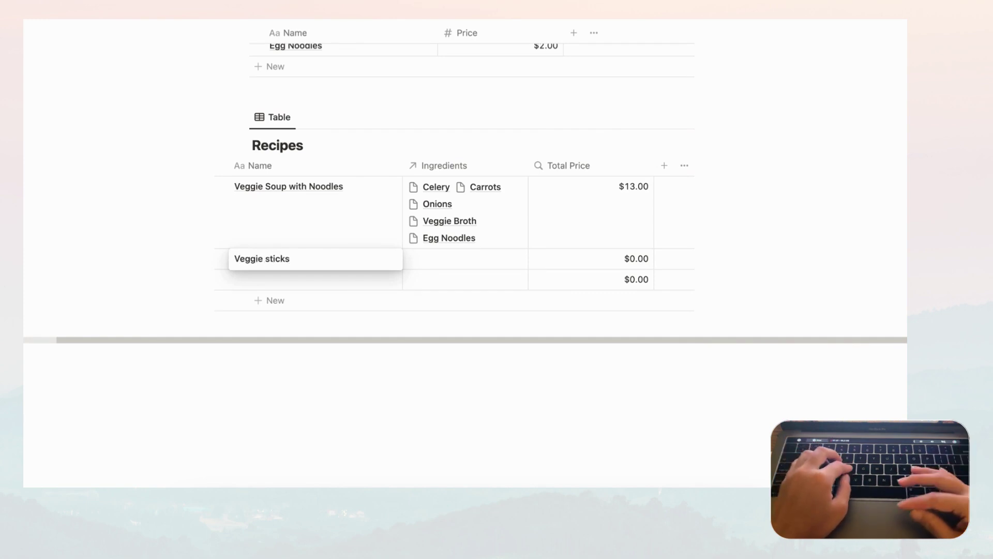
{"action": "key", "text": "Escape"}
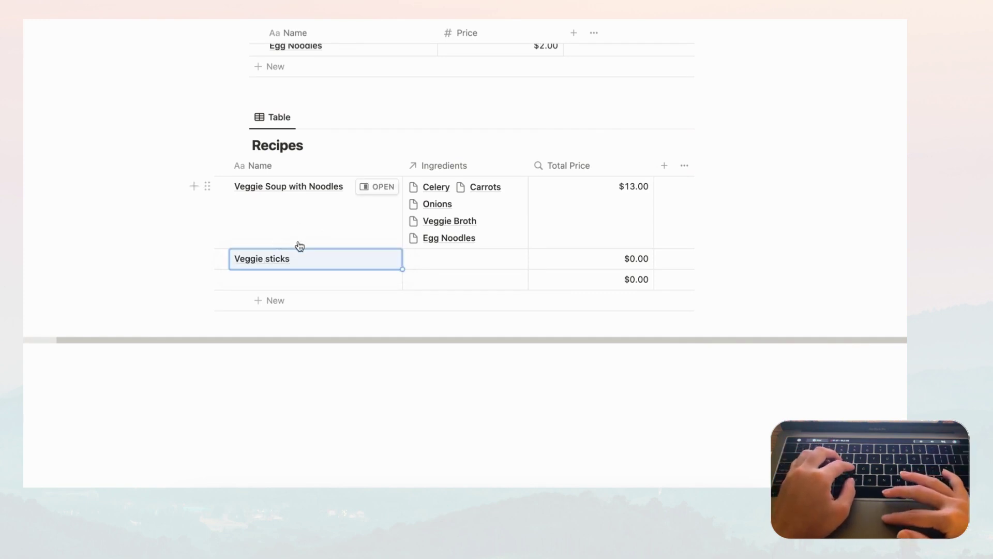
{"action": "left_click", "coordinate": [439, 258]}
{"action": "left_click", "coordinate": [470, 303]}
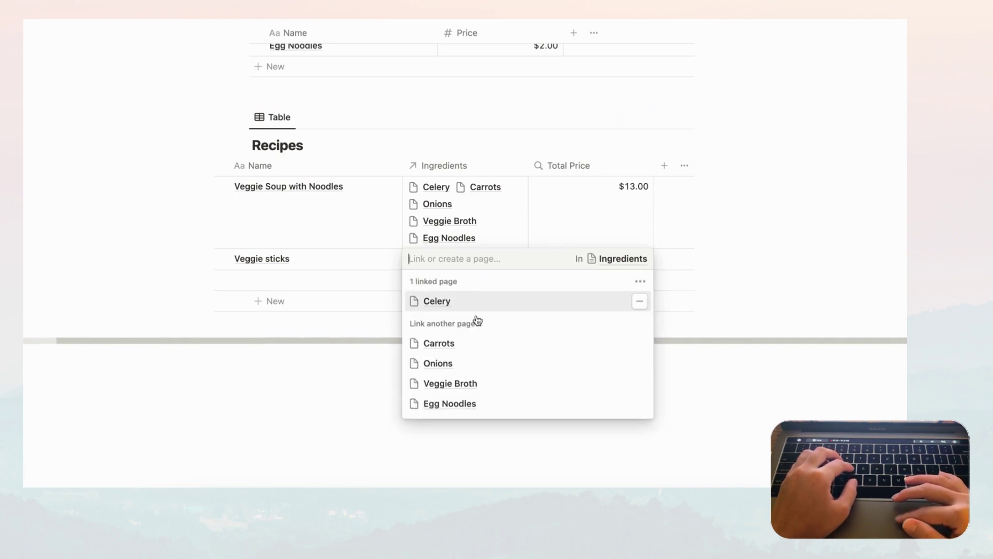
{"action": "left_click", "coordinate": [485, 344]}
{"action": "key", "text": "Escape"}
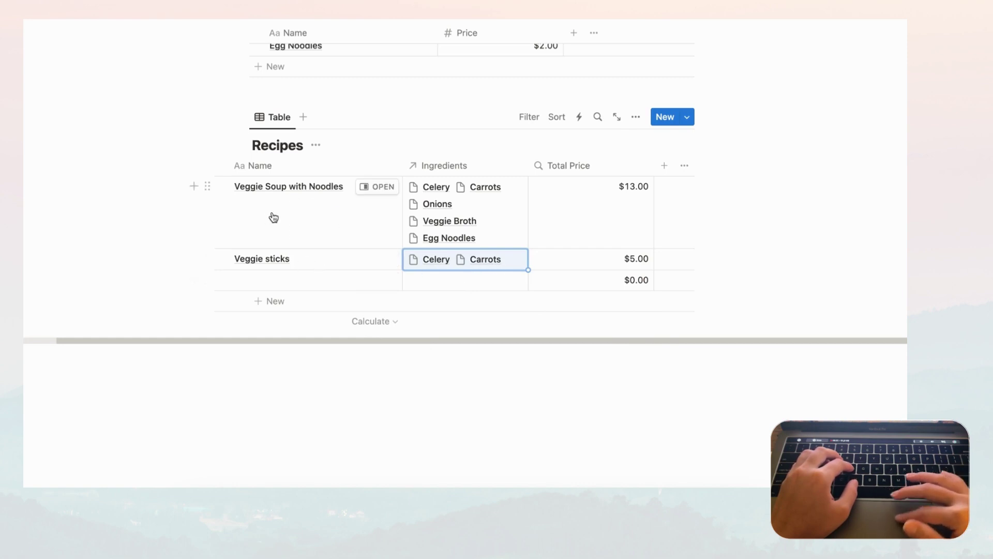
Add a Related Recipes relation linking the Recipes database to itself, with no limit and without separate directions.
{"action": "left_click", "coordinate": [665, 166]}
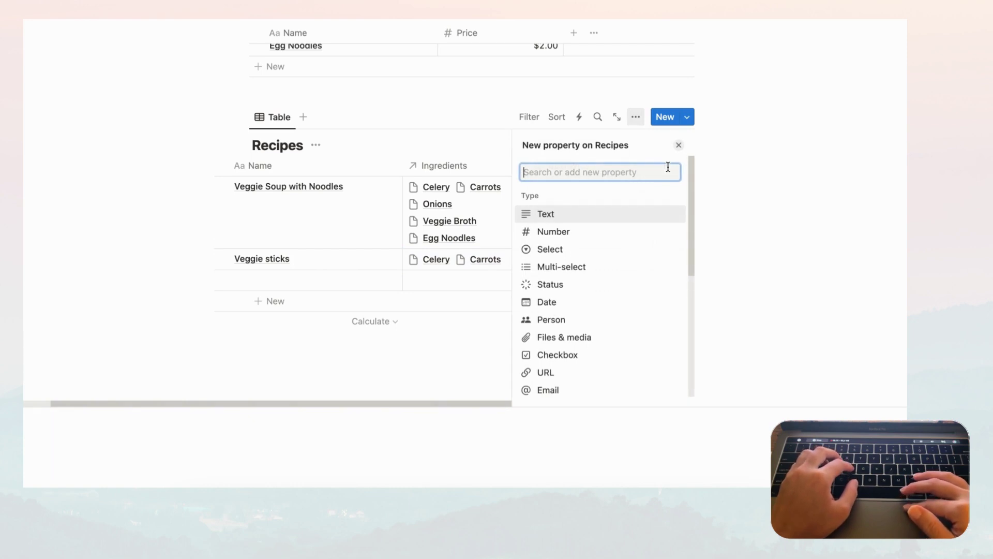
{"action": "scroll", "coordinate": [643, 273], "scroll_direction": "down", "scroll_amount": 5}
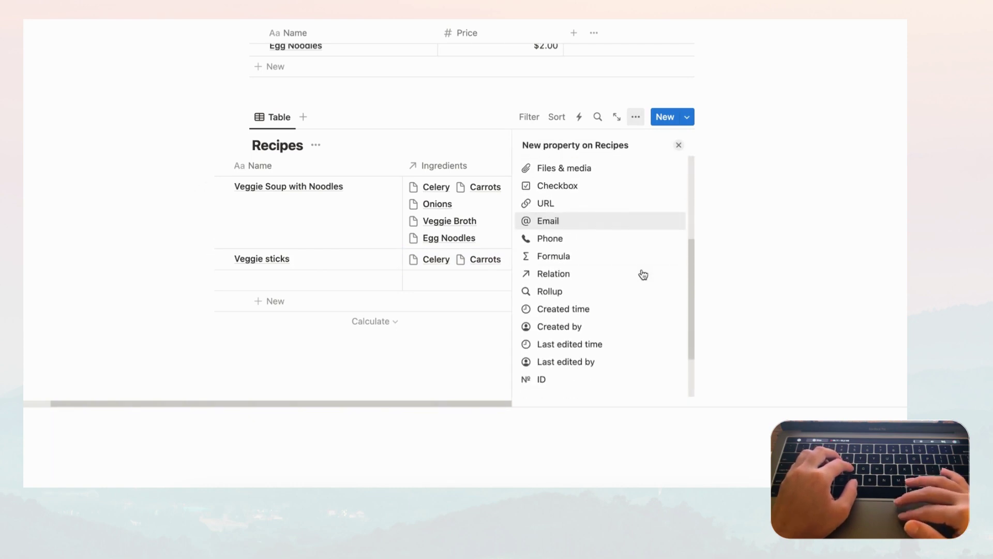
{"action": "left_click", "coordinate": [593, 274]}
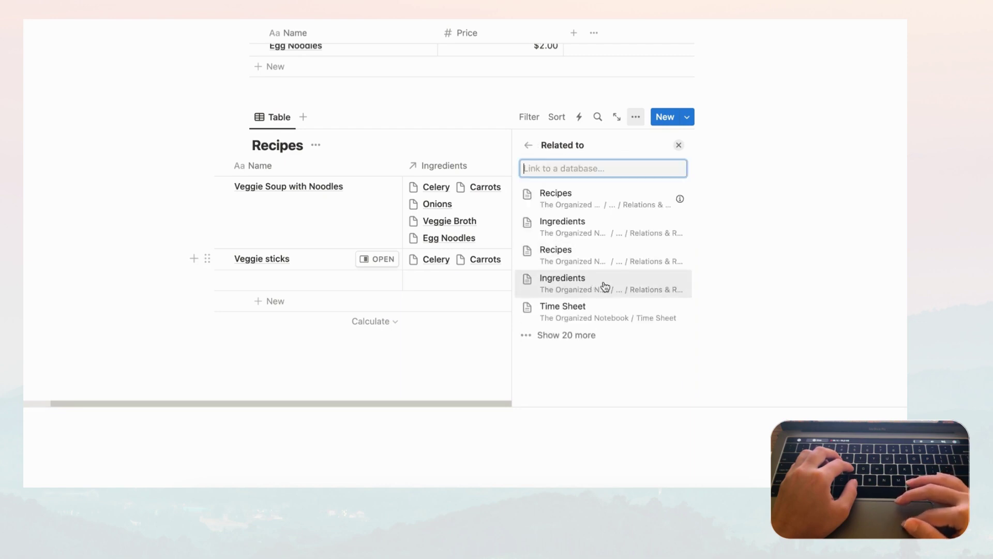
{"action": "left_click", "coordinate": [599, 204]}
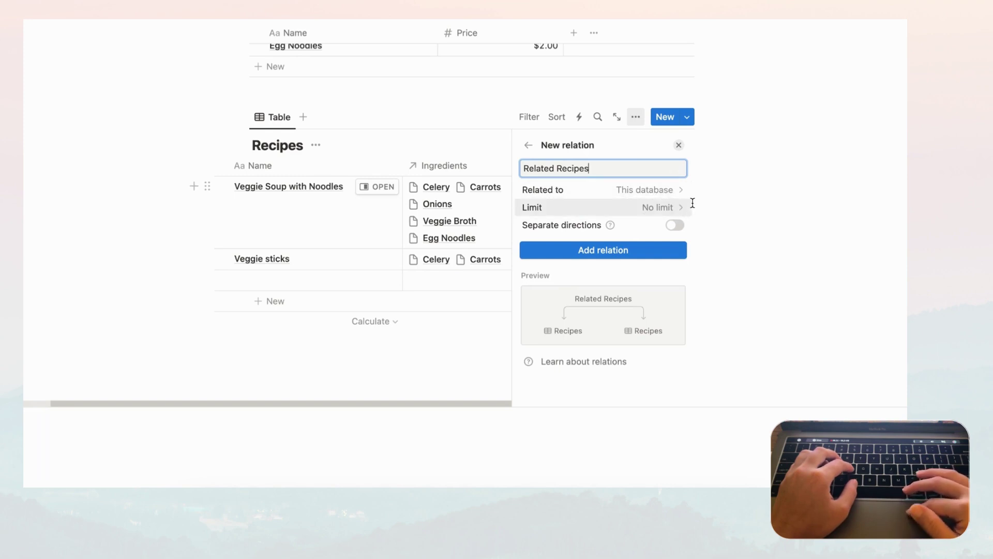
{"action": "mouse_move", "coordinate": [610, 227]}
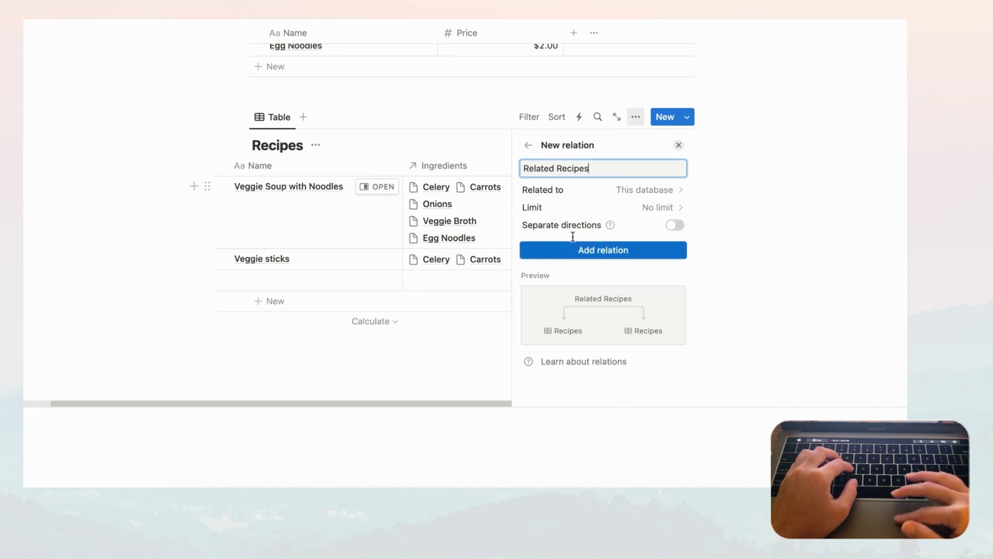
{"action": "left_click", "coordinate": [594, 251]}
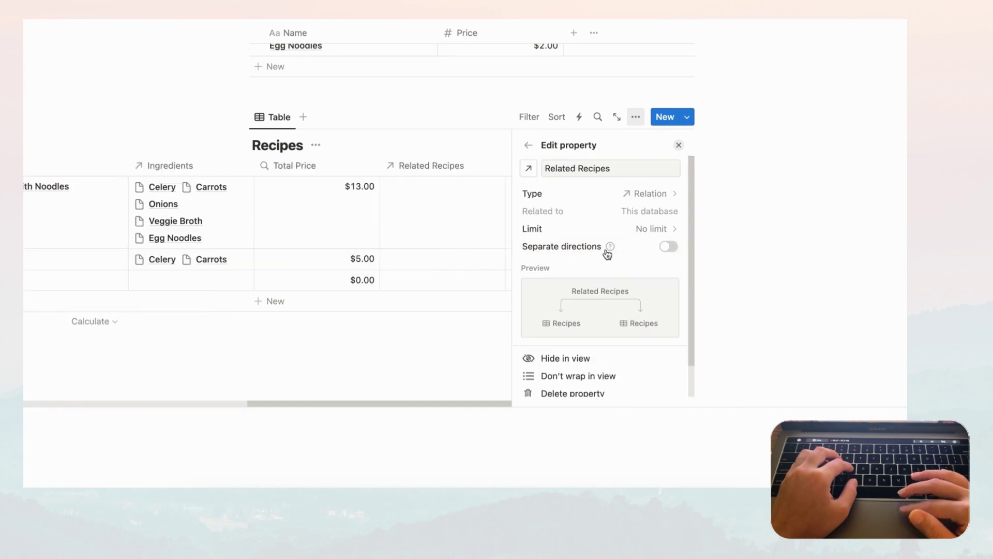
Close the property settings and link Veggie sticks as a related recipe of Veggie Soup with Noodles.
{"action": "left_click", "coordinate": [679, 145]}
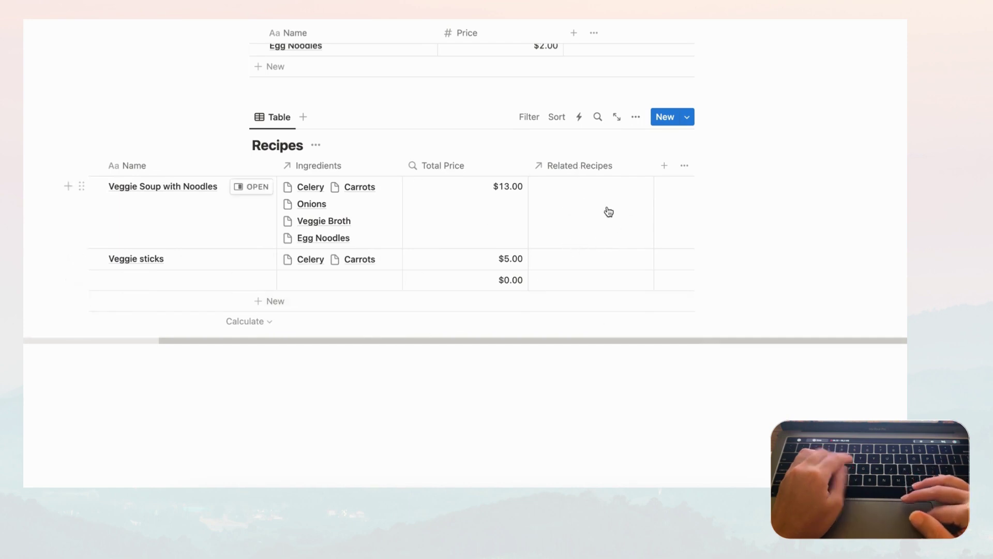
{"action": "left_click", "coordinate": [565, 206]}
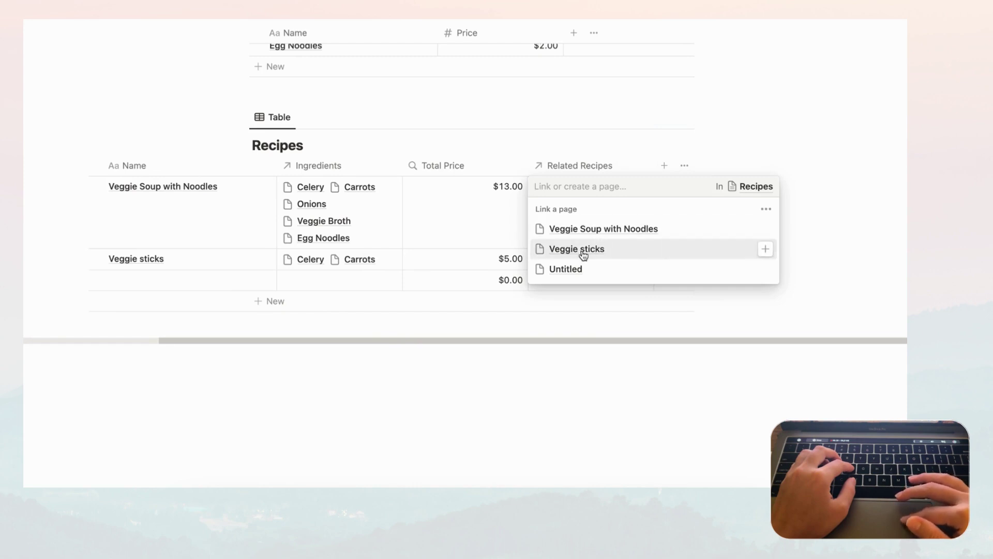
{"action": "left_click", "coordinate": [583, 253]}
{"action": "left_click", "coordinate": [574, 166]}
Rename the Related Recipes column in the Recipes table to Side Dishes.
{"action": "left_click", "coordinate": [584, 166]}
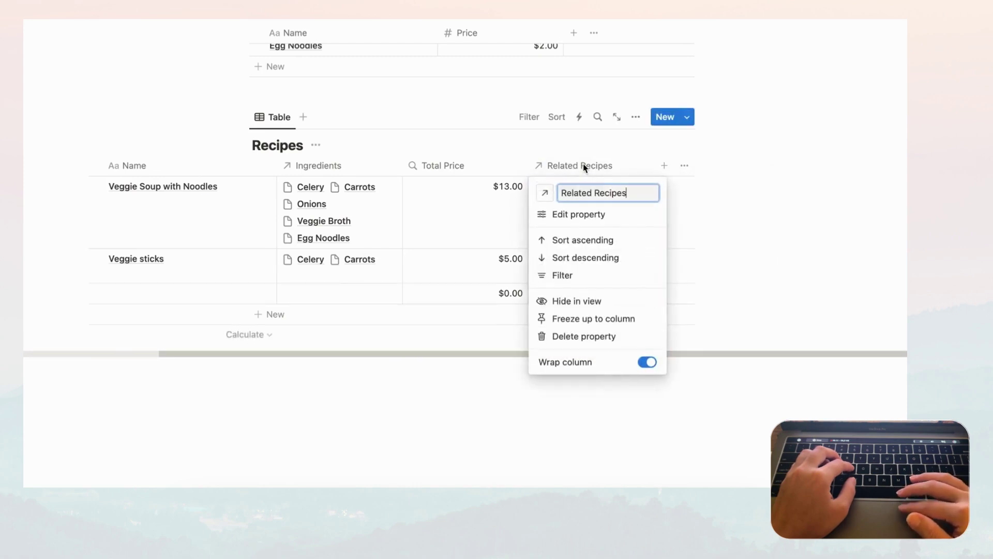
{"action": "key", "text": "super+a"}
{"action": "key", "text": "BackSpace"}
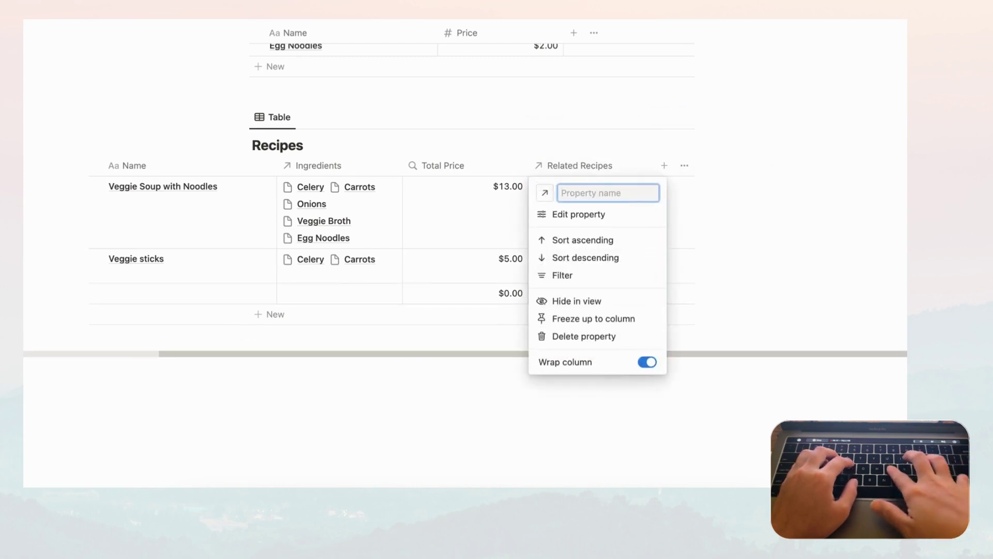
{"action": "type", "text": "Side Dis"}
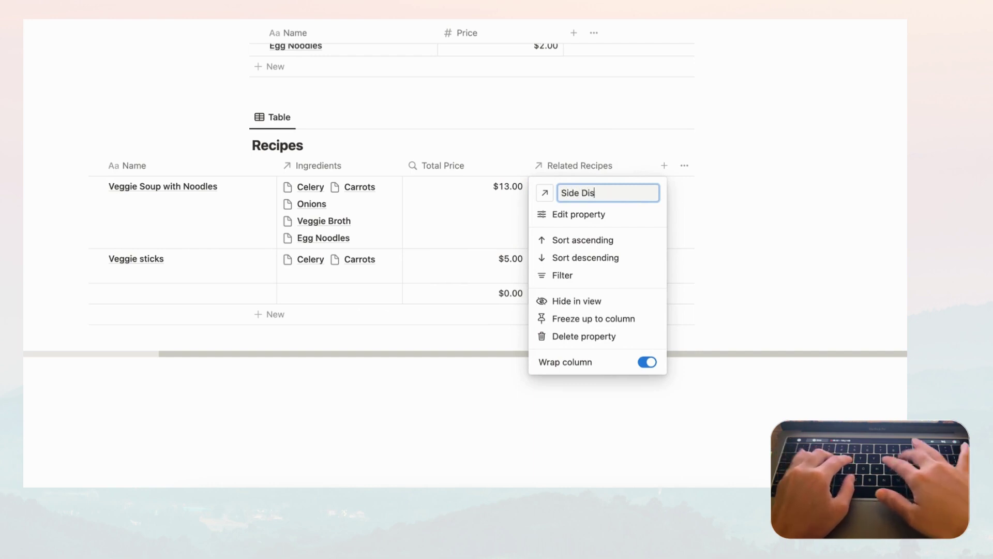
{"action": "type", "text": "hes"}
{"action": "left_click", "coordinate": [634, 142]}
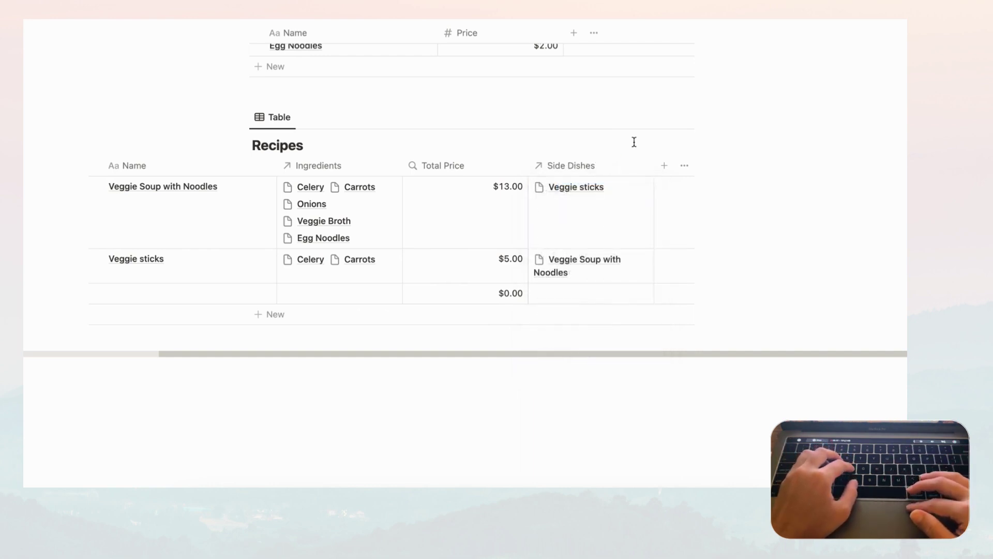